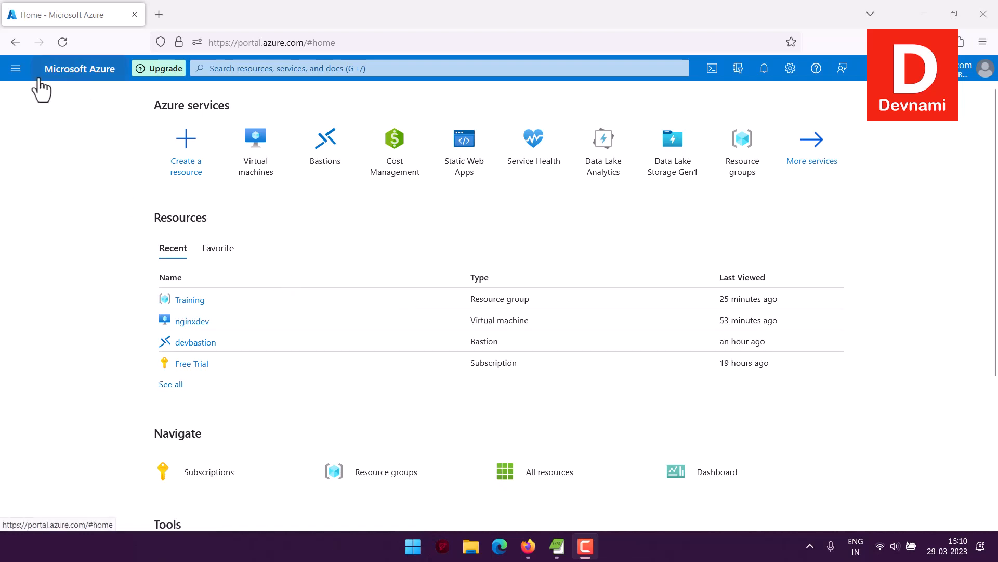
Step: Open the Virtual machines list from the Compute services and start creating an Azure virtual machine
left_click(16, 68)
left_click(49, 159)
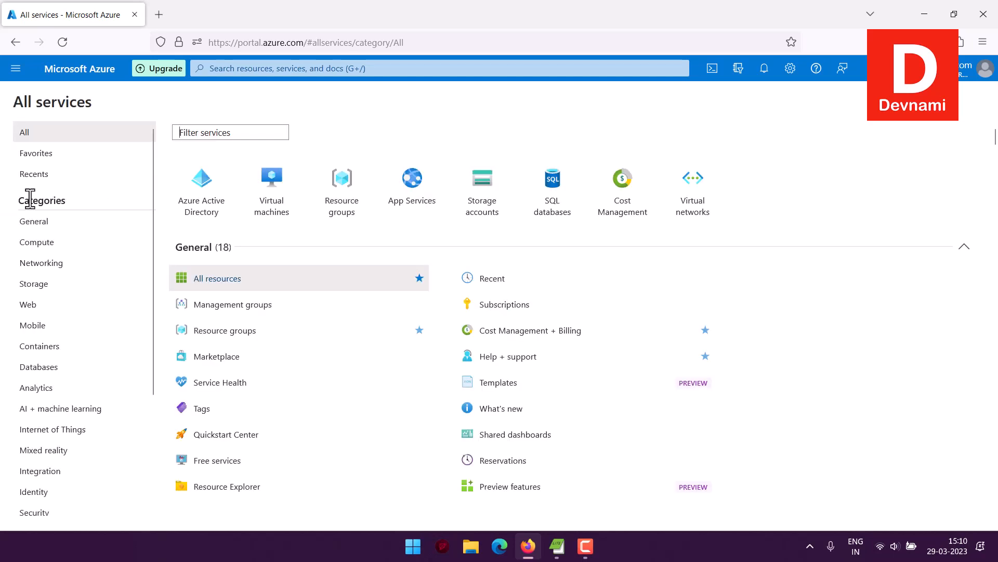
left_click(30, 243)
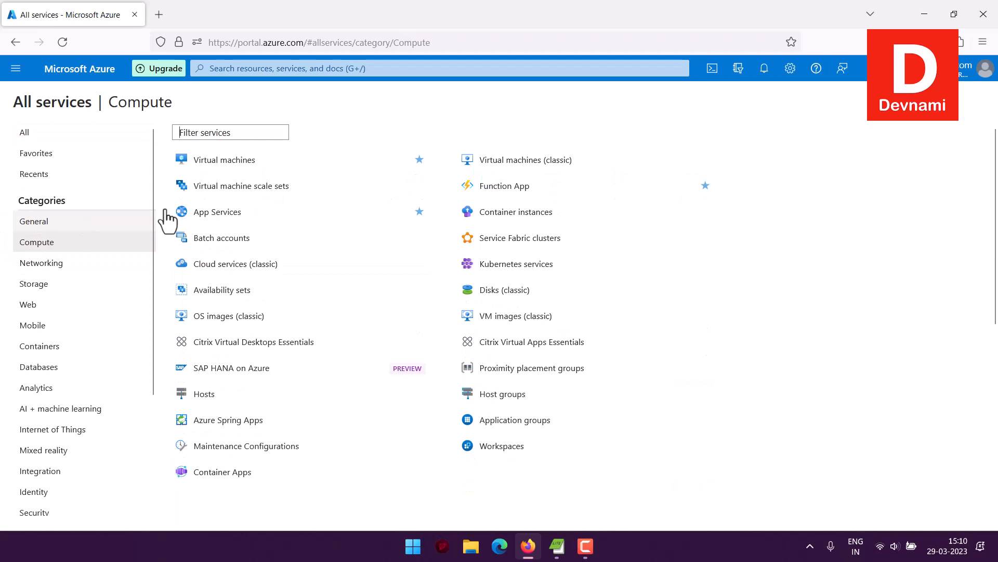
left_click(207, 160)
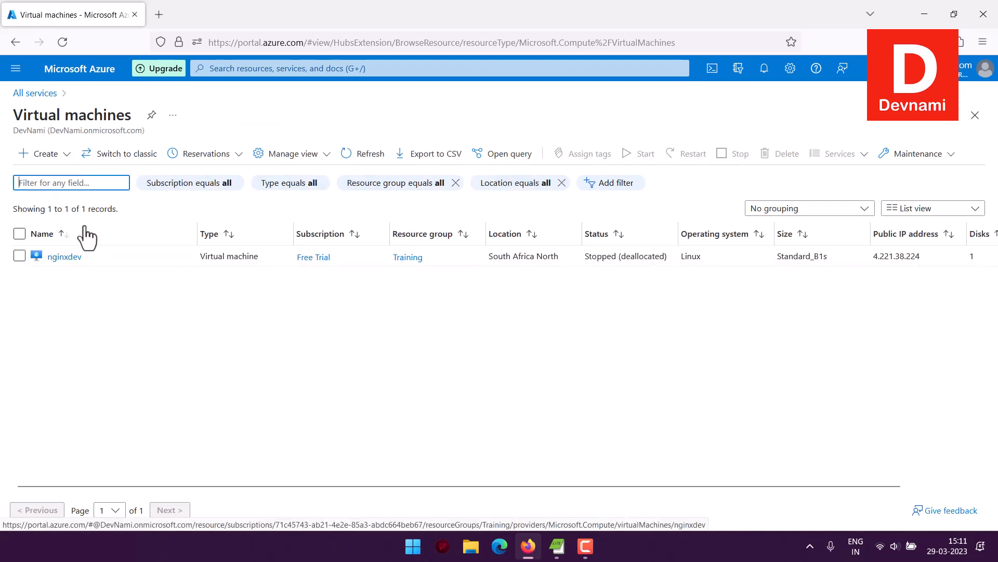
left_click(67, 154)
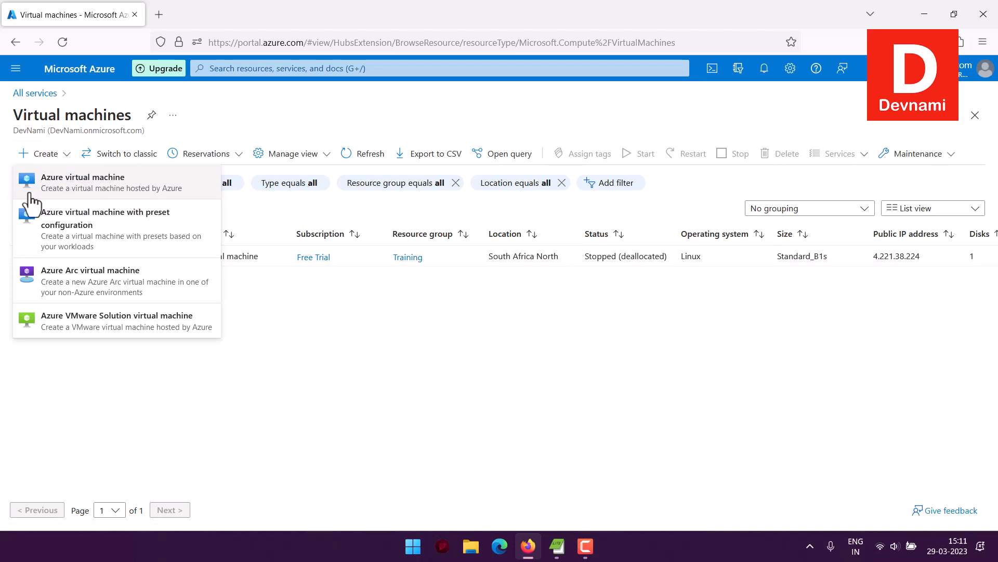
left_click(92, 180)
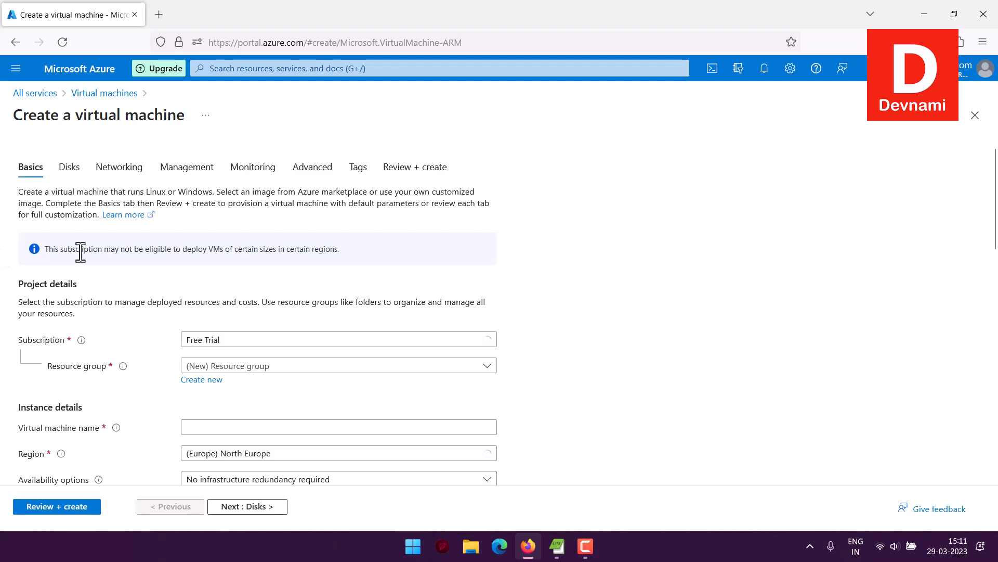
Step: Choose the Free Trial subscription and the Training resource group for the new virtual machine
scroll(154, 261, "down", 4)
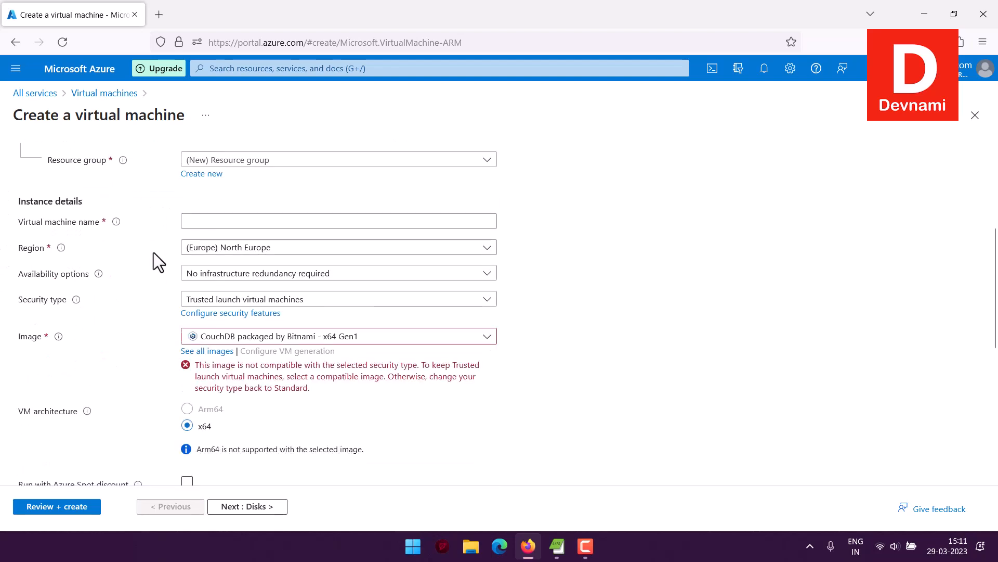
scroll(154, 251, "up", 3)
left_click(218, 271)
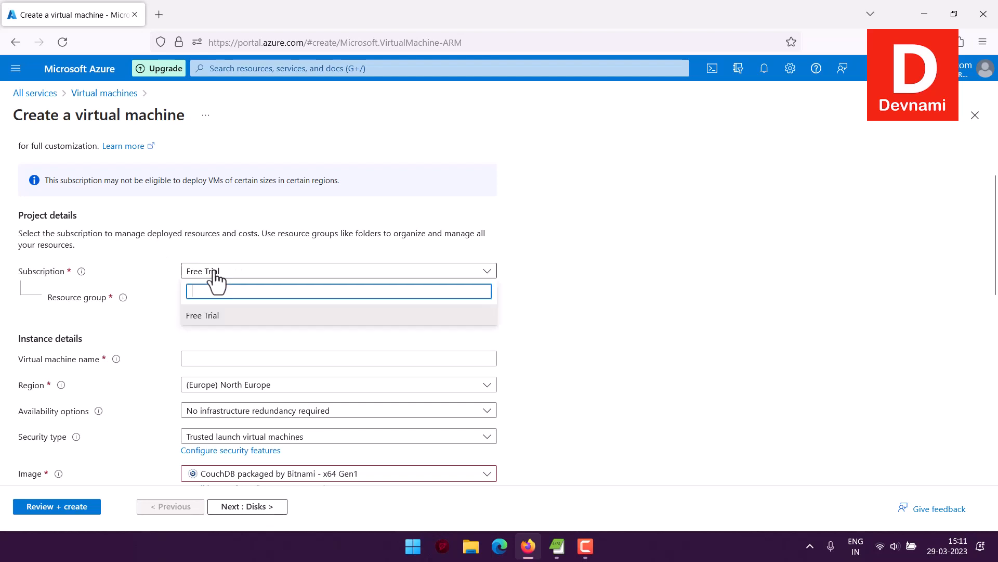
left_click(215, 315)
left_click(221, 298)
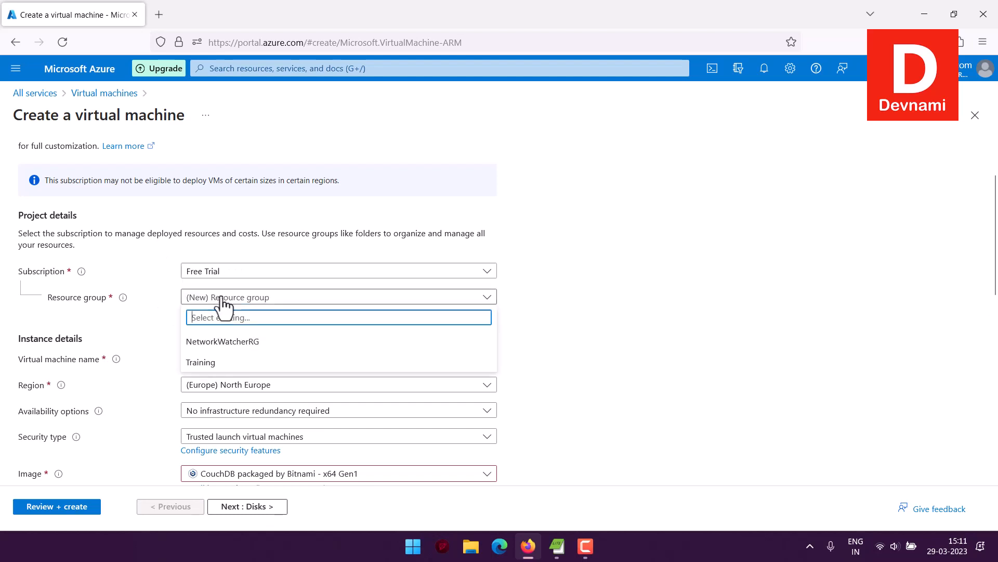
left_click(214, 363)
Step: Name the virtual machine cassandradb
left_click(200, 290)
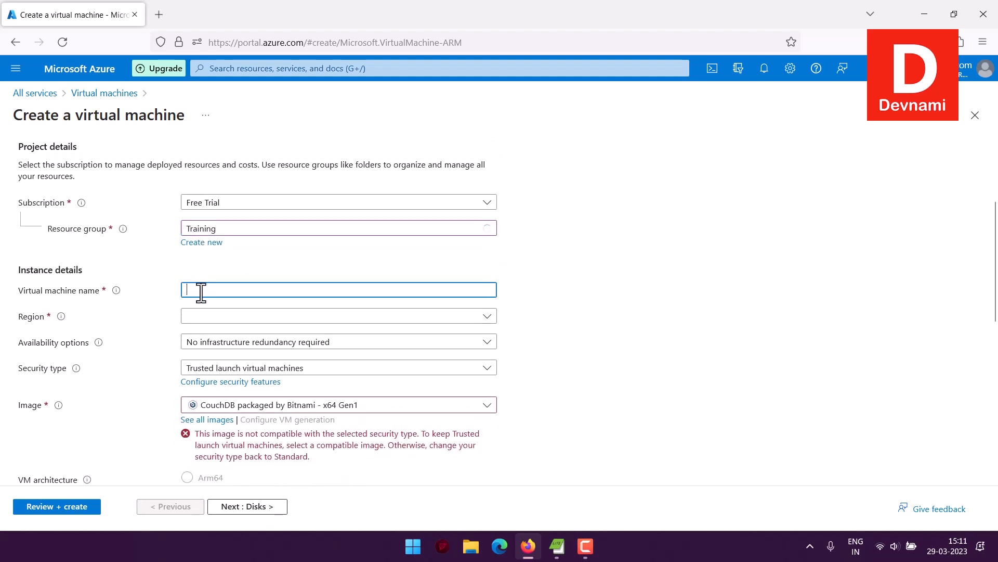
type("cassandradv")
key("BackSpace")
type("b")
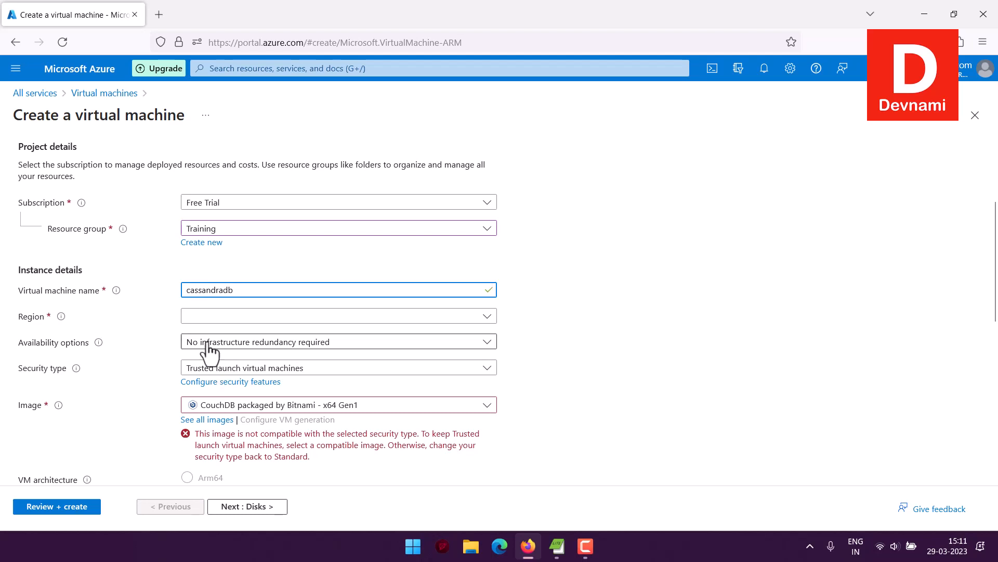
Step: Set the virtual machine's region to (US) East US and its security type to Standard
left_click(208, 319)
left_click(227, 156)
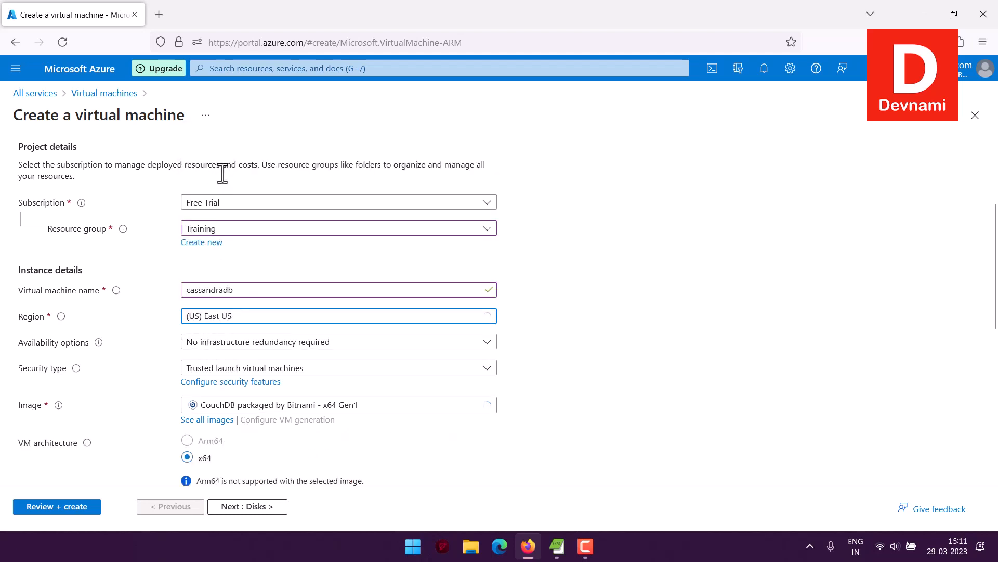
left_click(214, 371)
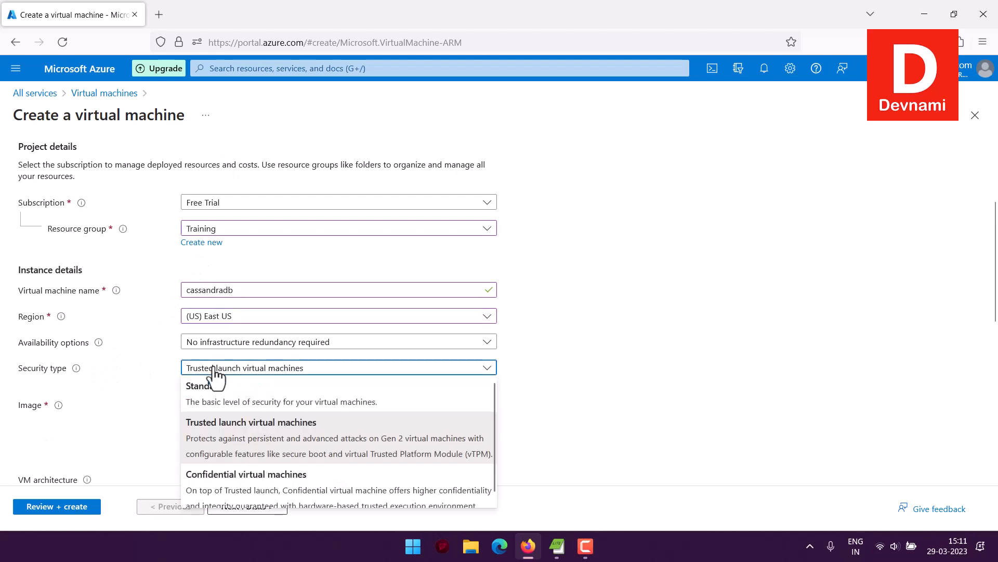
left_click(216, 400)
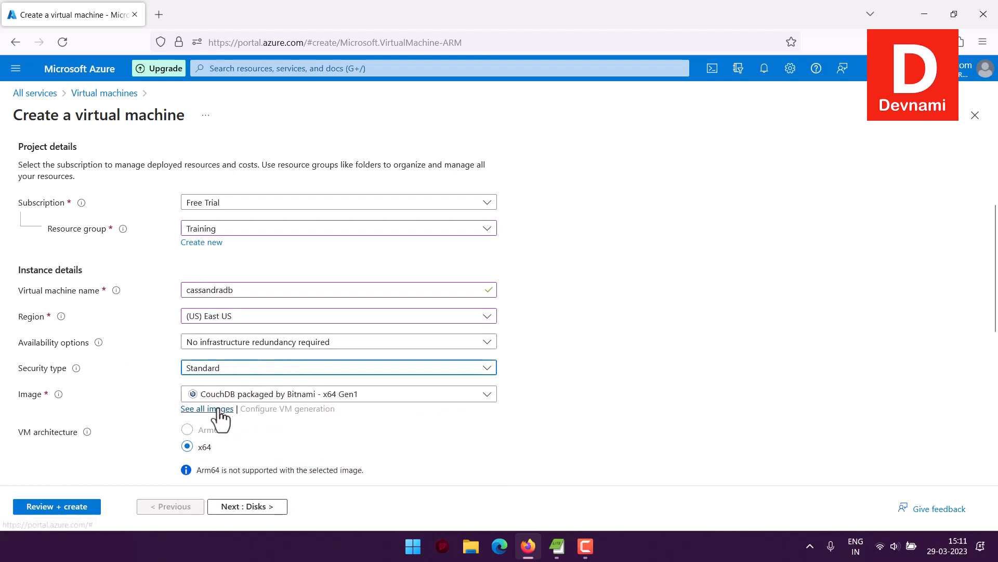
Step: Open the full image list for the virtual machine and search the Marketplace for cassandra
left_click(184, 408)
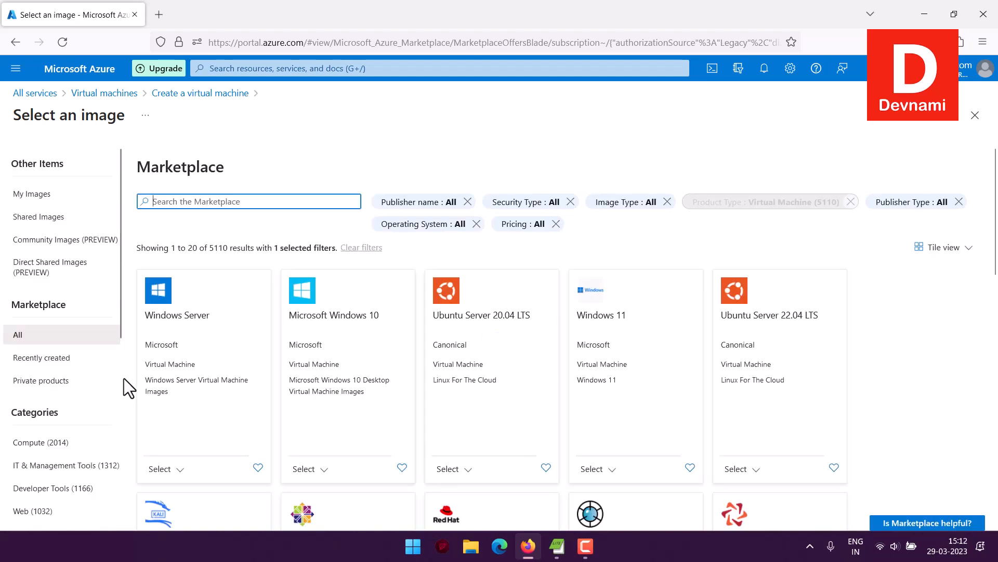
left_click(196, 201)
type("x")
key("BackSpace")
type("ca")
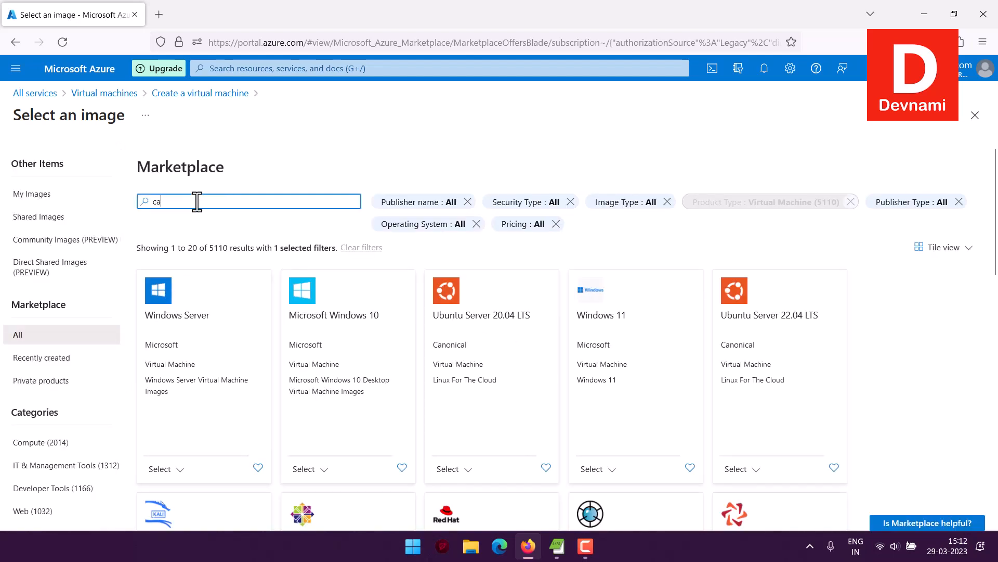
type("ssandra")
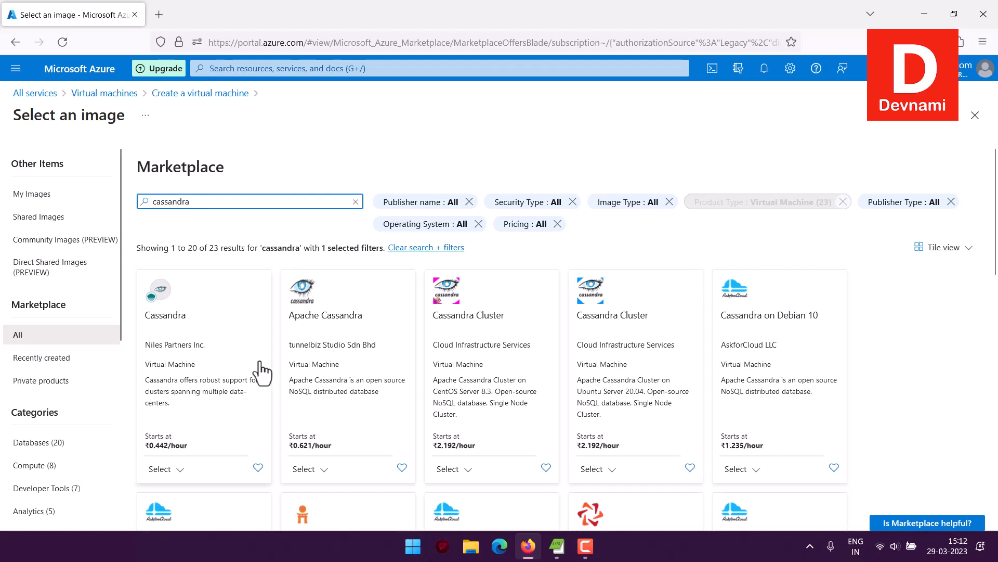
Step: Filter the Cassandra images to Free pricing only and select Apache Cassandra packaged by Bitnami - x64 Gen 1
left_click(321, 471)
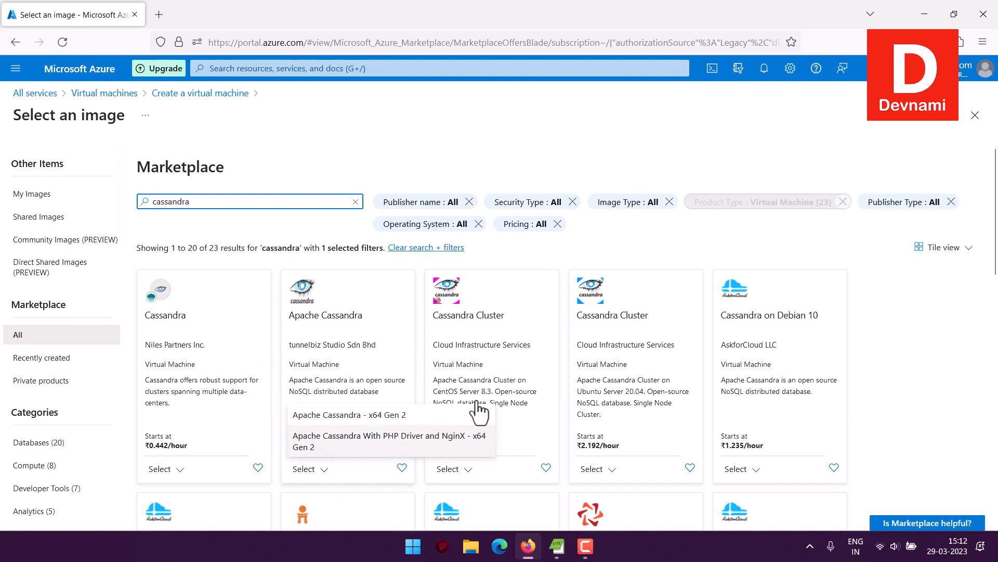
left_click(940, 317)
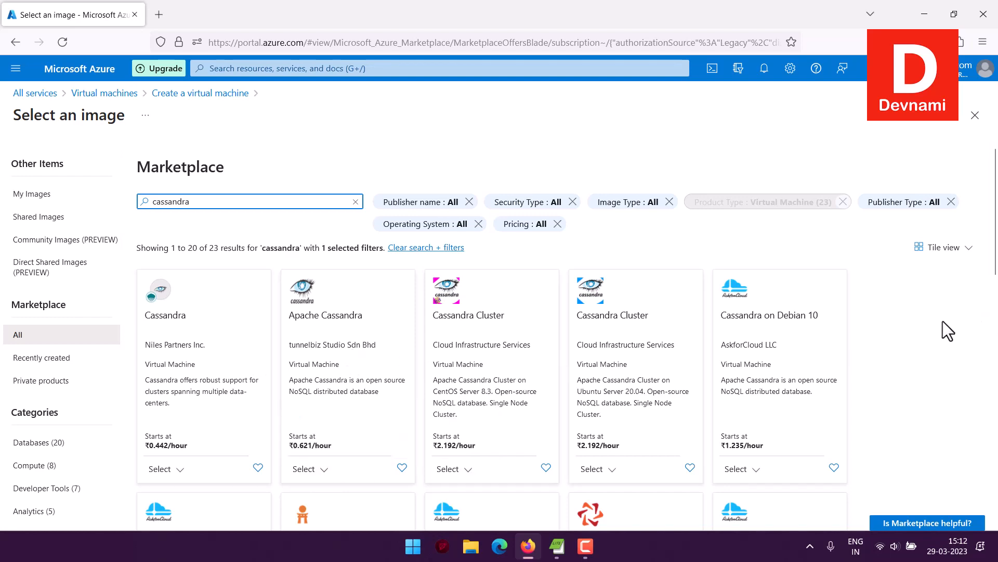
scroll(958, 329, "down", 6)
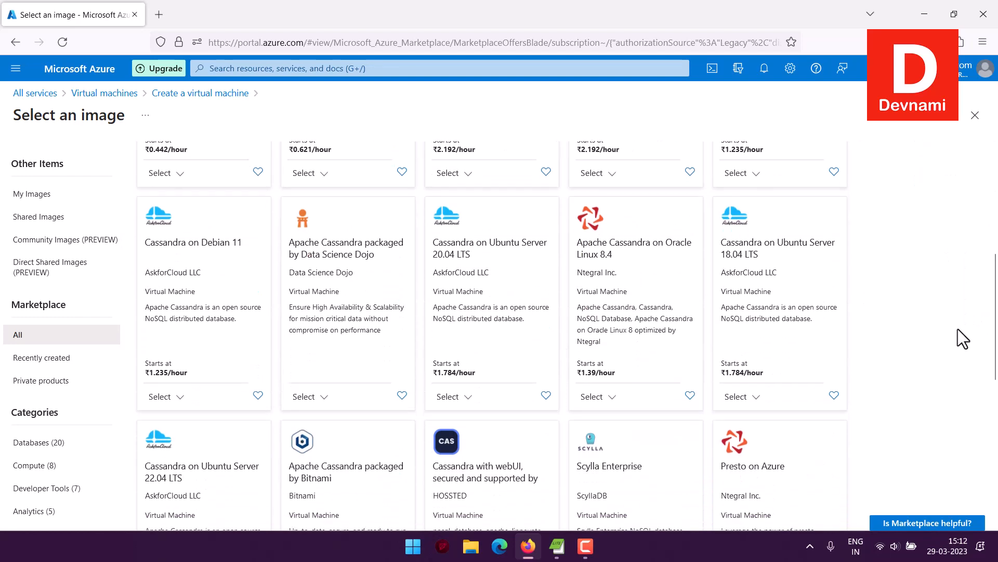
scroll(958, 329, "down", 7)
scroll(950, 325, "up", 13)
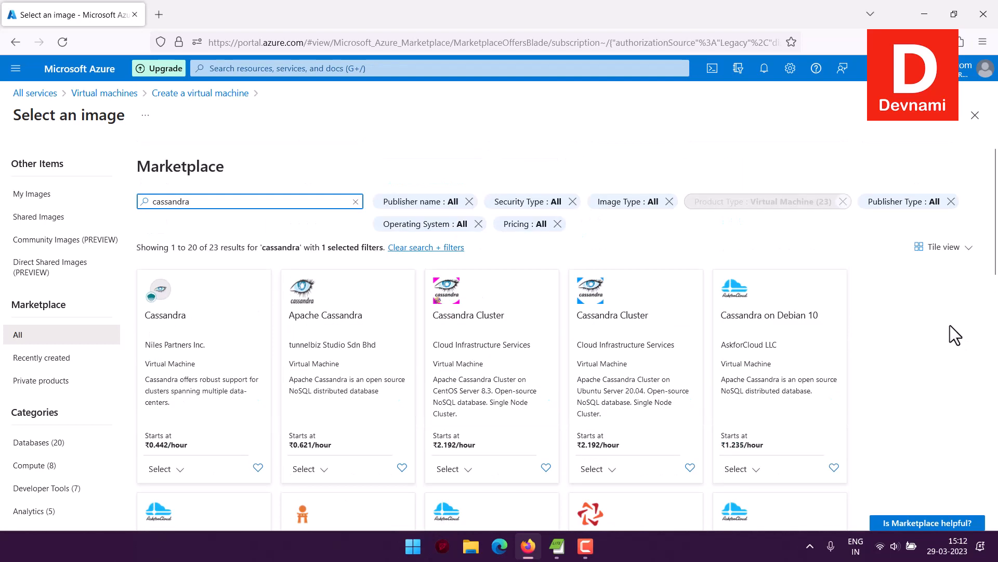
left_click(522, 225)
left_click(549, 228)
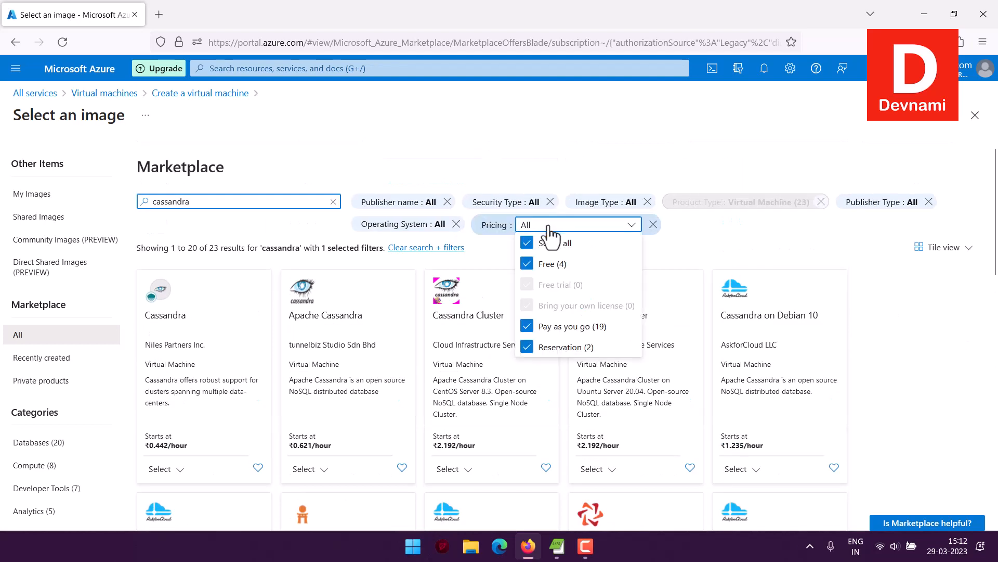
left_click(543, 243)
left_click(528, 263)
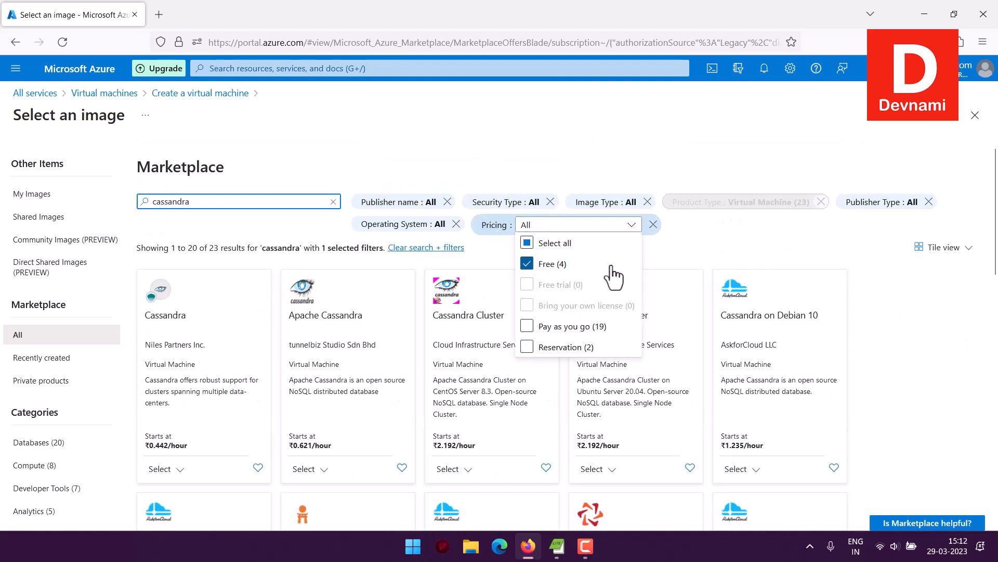
left_click(675, 244)
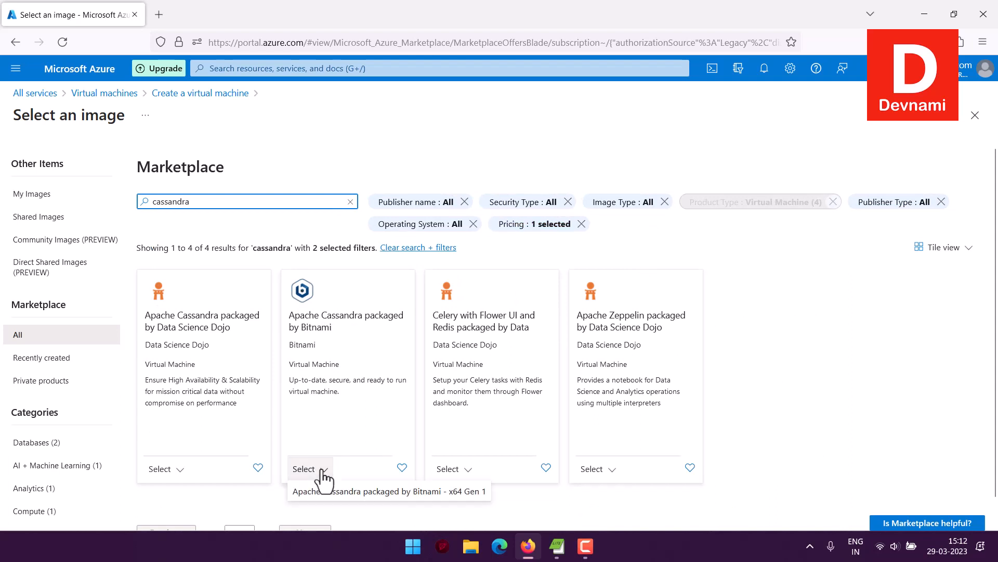
left_click(369, 492)
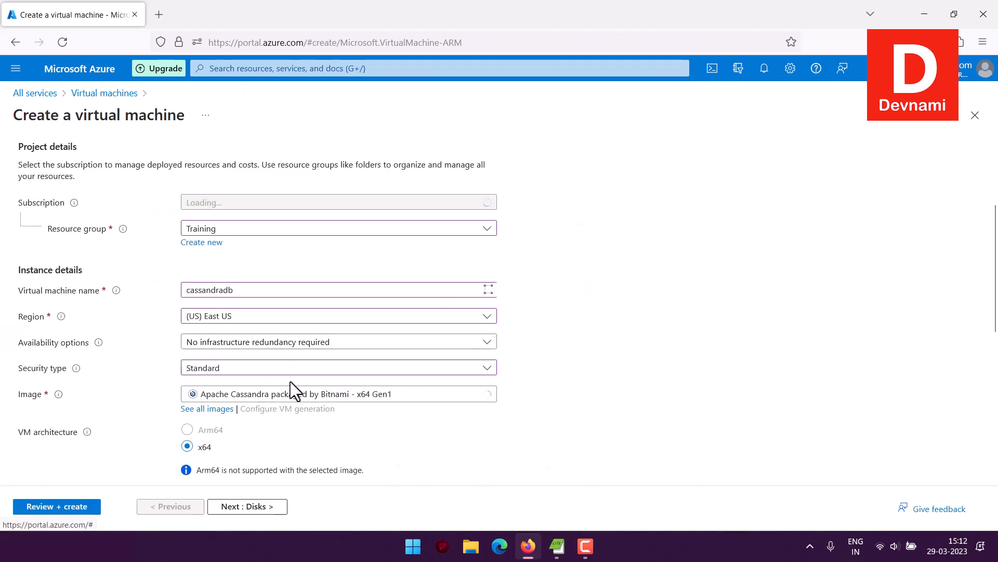
Step: Review the remaining basic settings and examine the available virtual machine sizes without changing the selected one
scroll(129, 352, "down", 1)
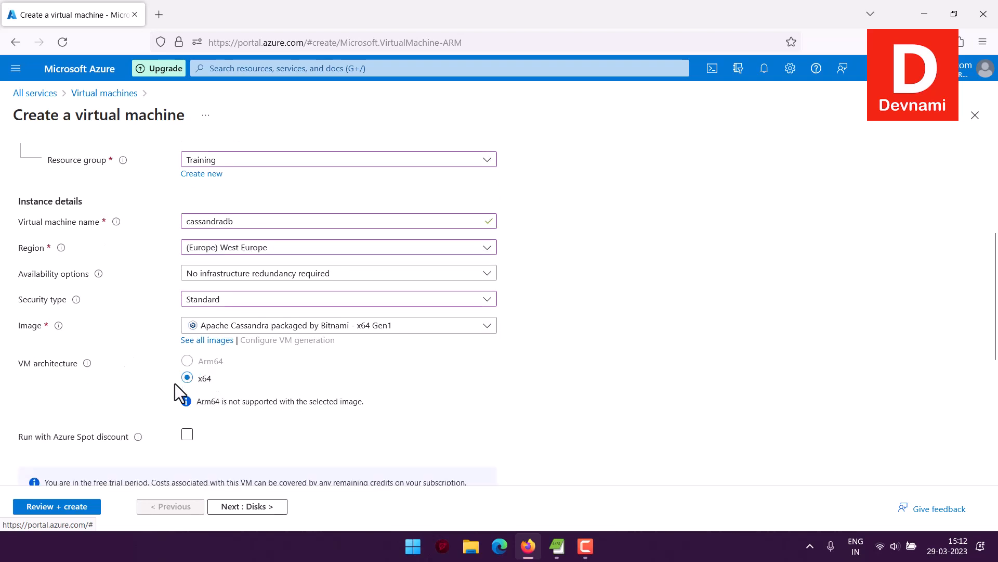
scroll(665, 383, "down", 1)
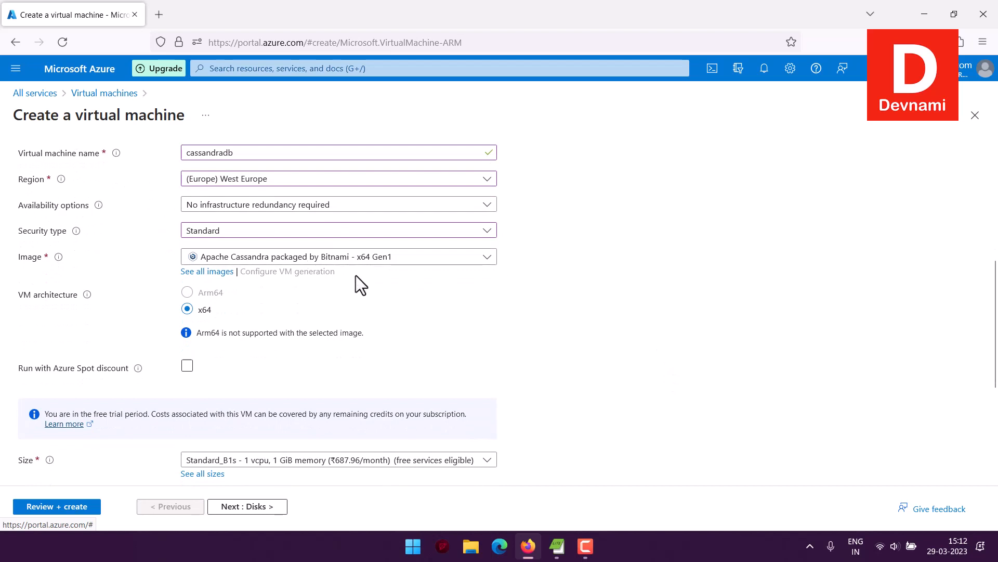
scroll(536, 285, "down", 2)
scroll(537, 285, "down", 1)
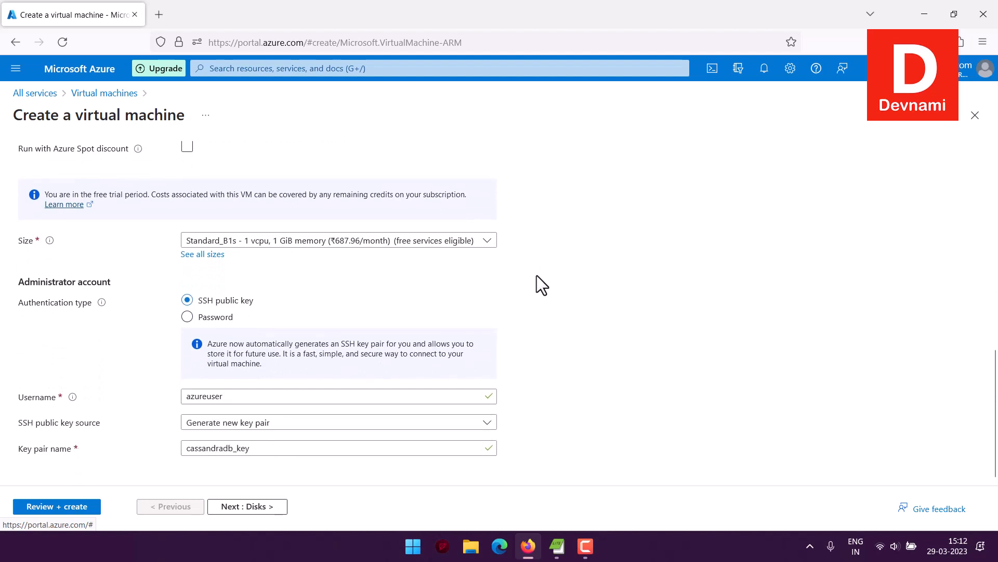
left_click(376, 241)
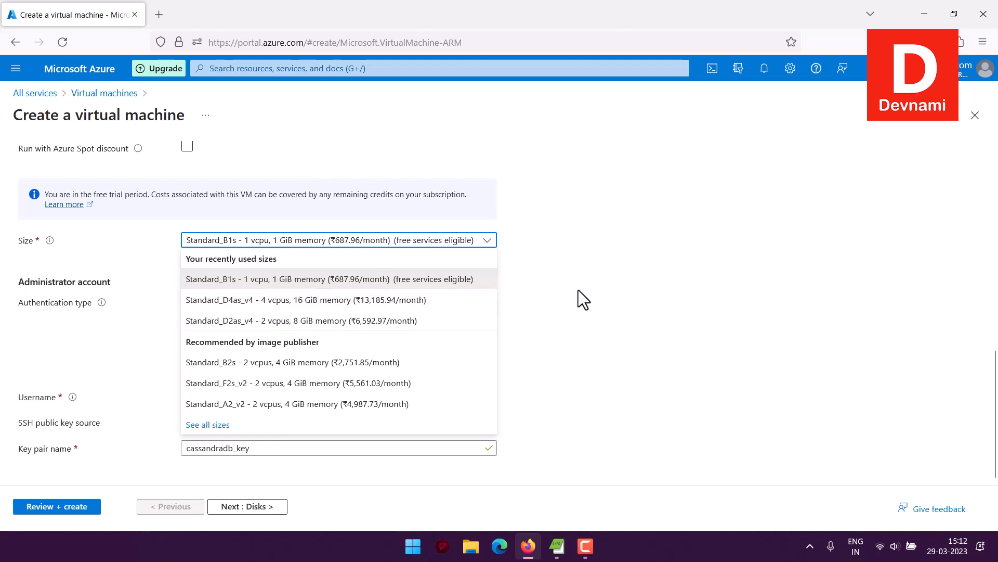
left_click(535, 279)
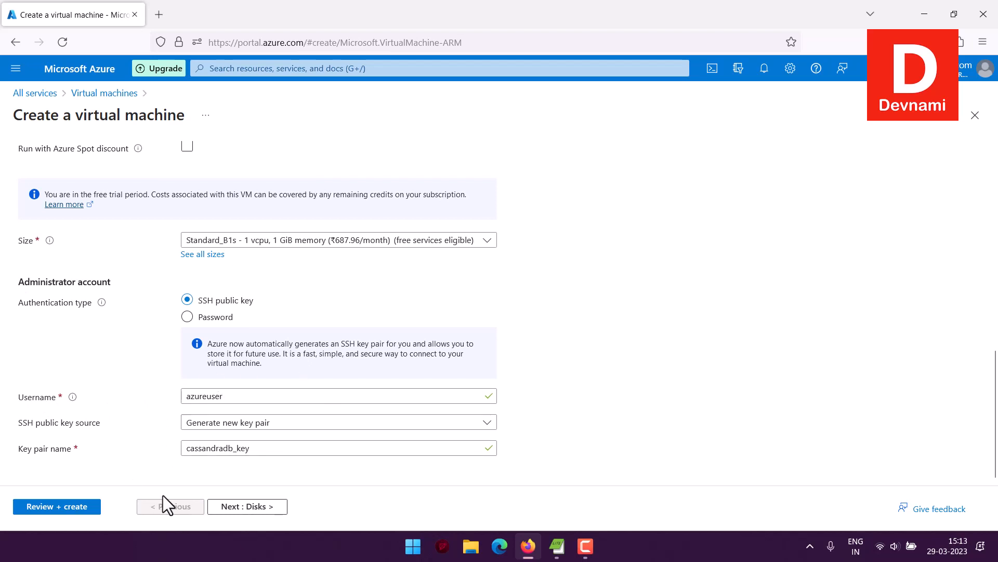
Step: Continue to the disk settings, set the OS disk type to locally-redundant Standard HDD, and keep the platform-managed key
left_click(247, 506)
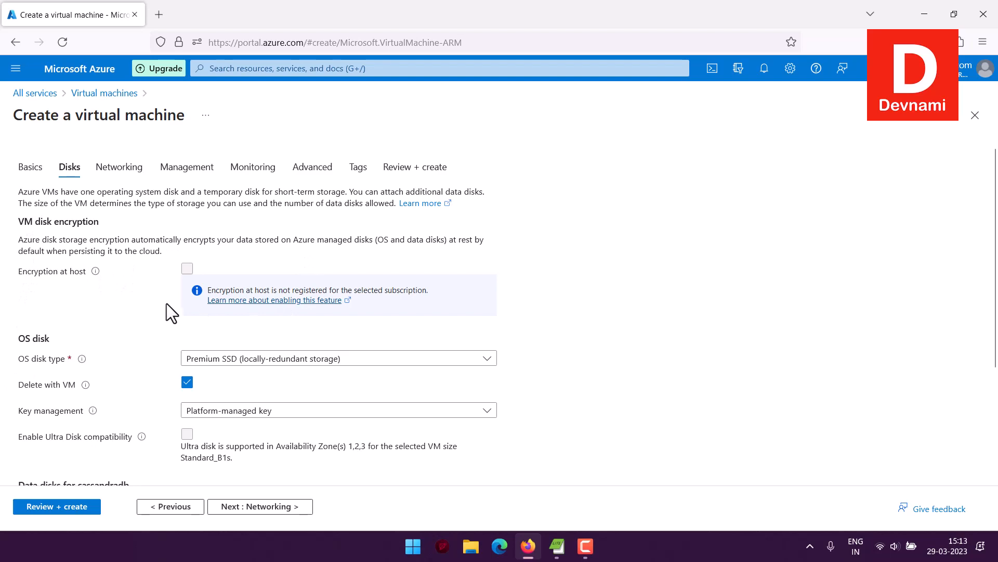
scroll(174, 288, "down", 3)
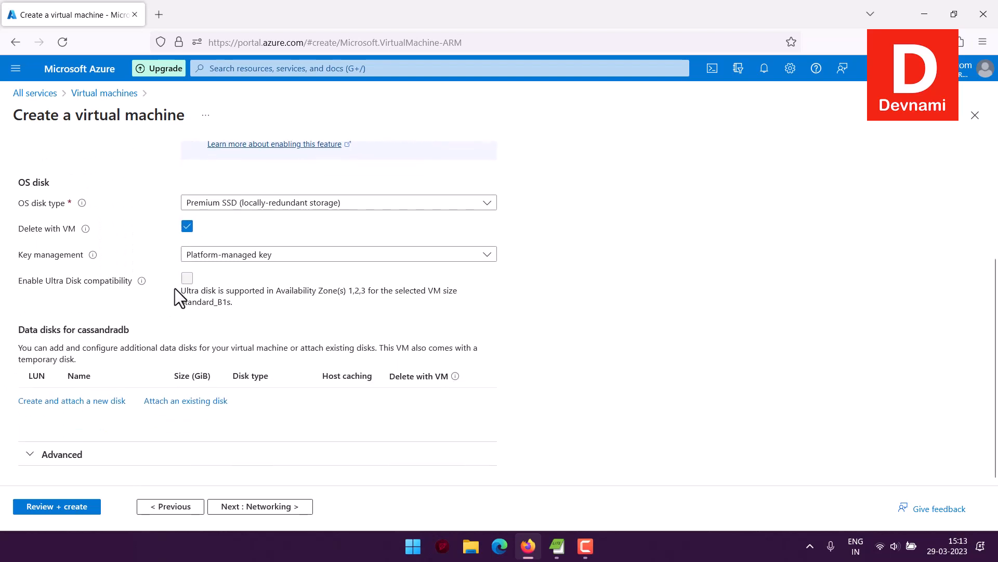
left_click(215, 204)
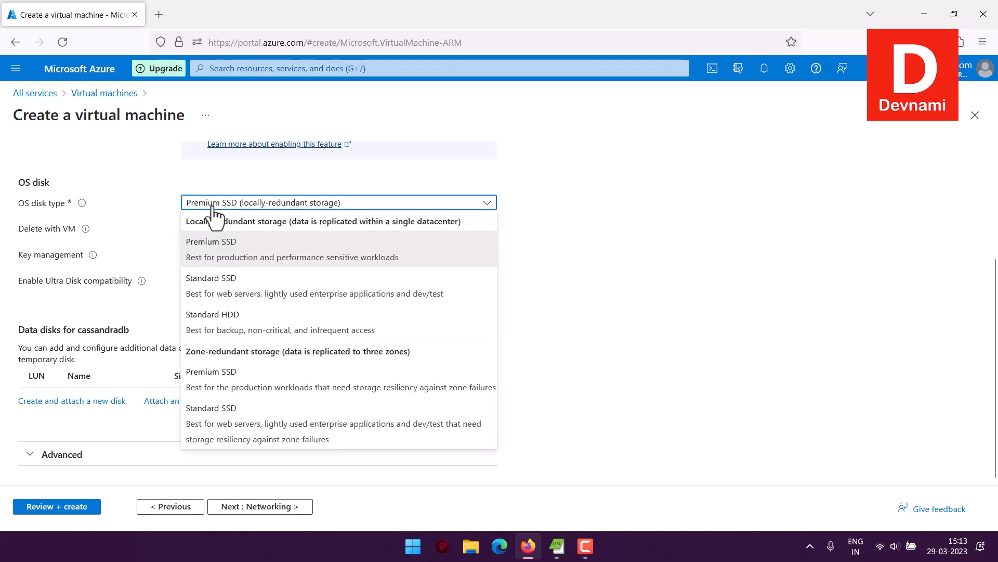
left_click(218, 333)
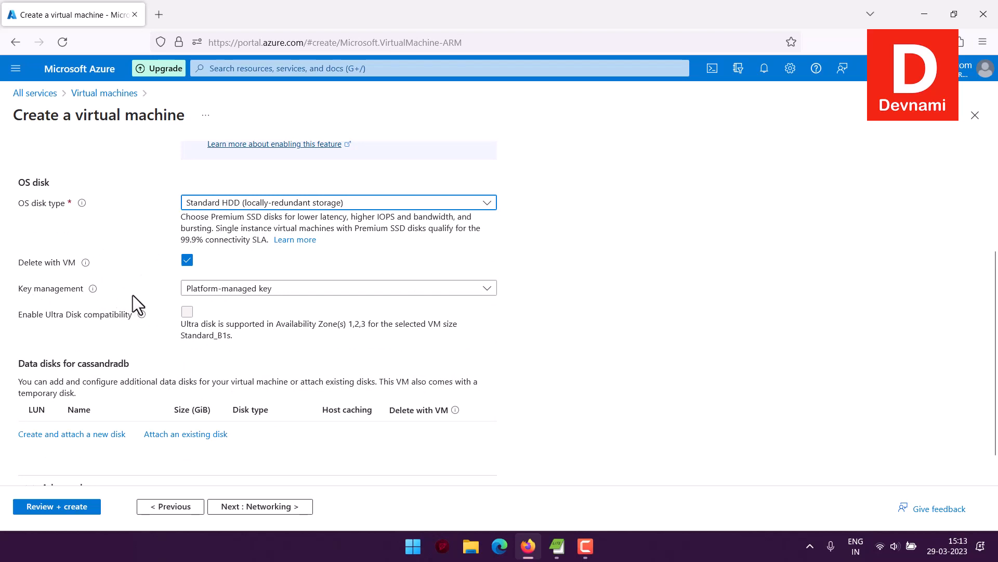
left_click(219, 291)
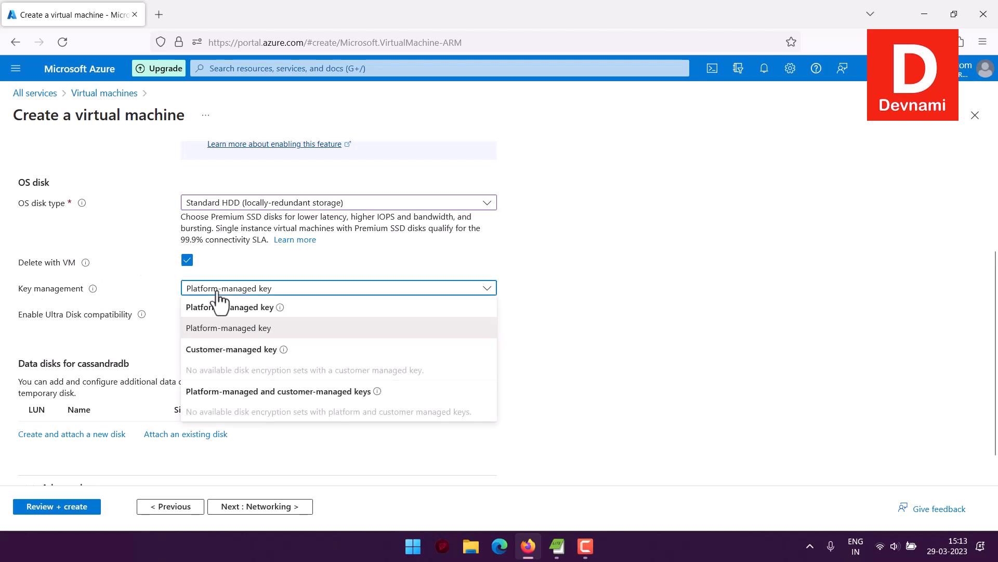
left_click(218, 294)
scroll(226, 287, "down", 1)
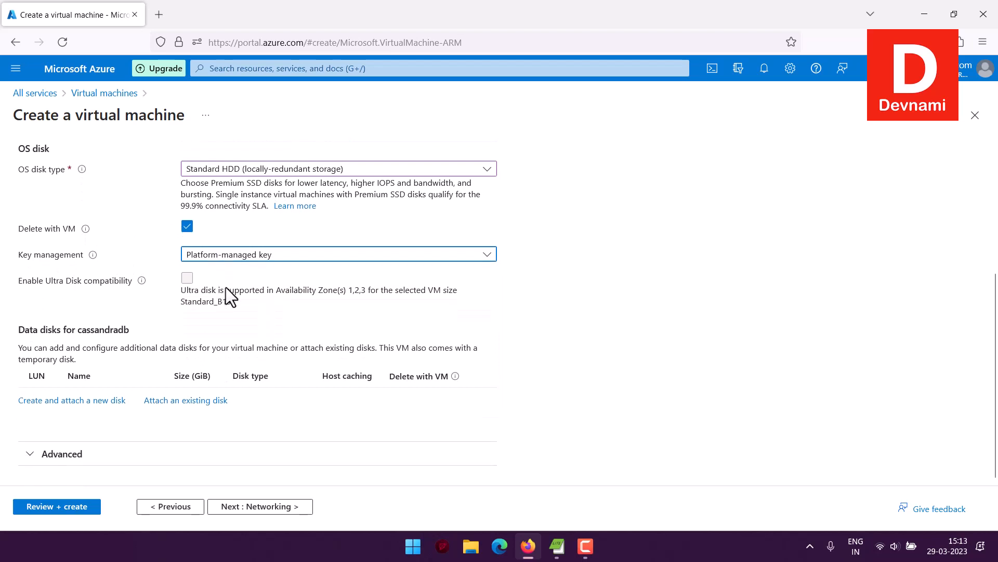
Step: Continue to the networking settings and enable deleting the public IP and NIC when the VM is deleted
left_click(282, 509)
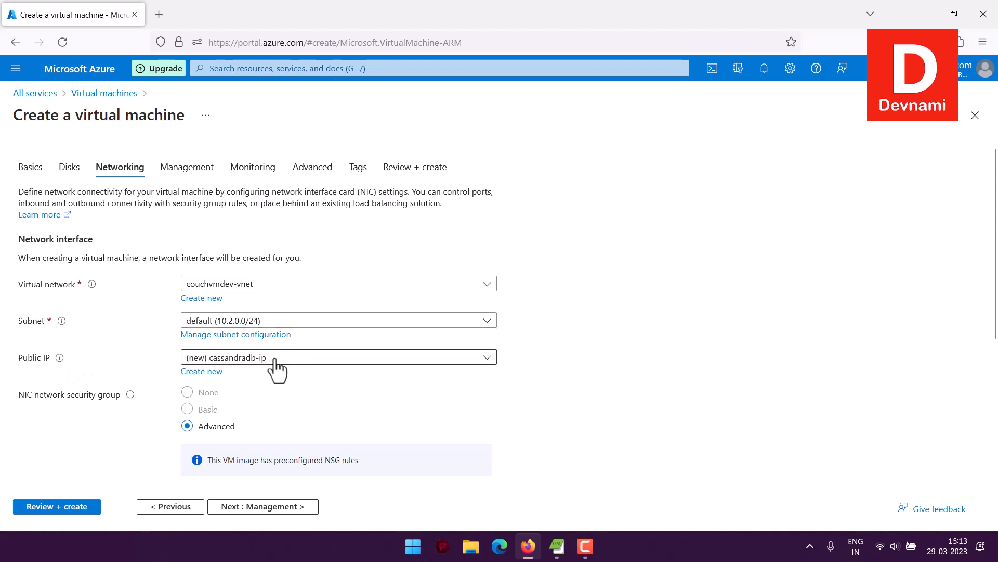
scroll(129, 307, "down", 4)
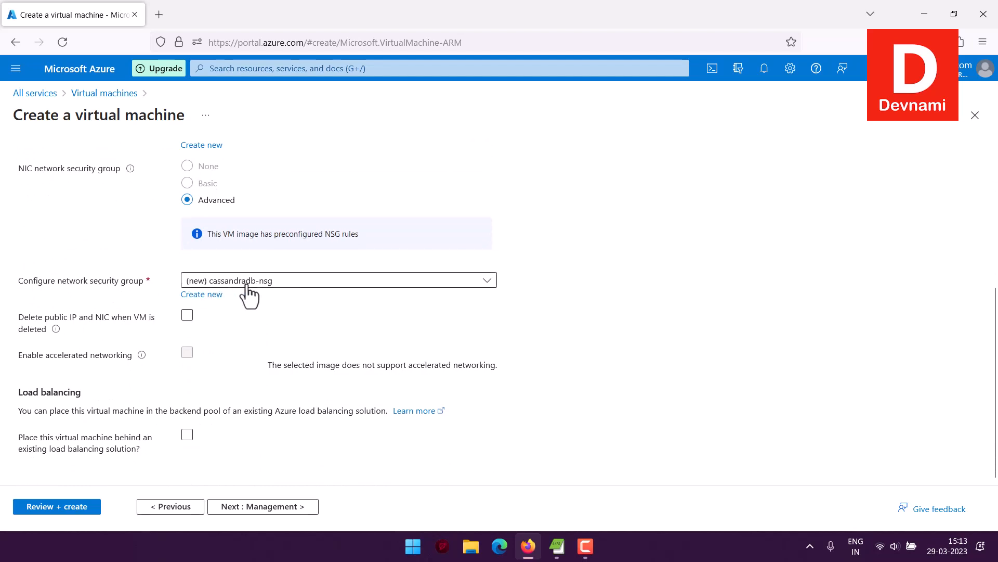
left_click(187, 316)
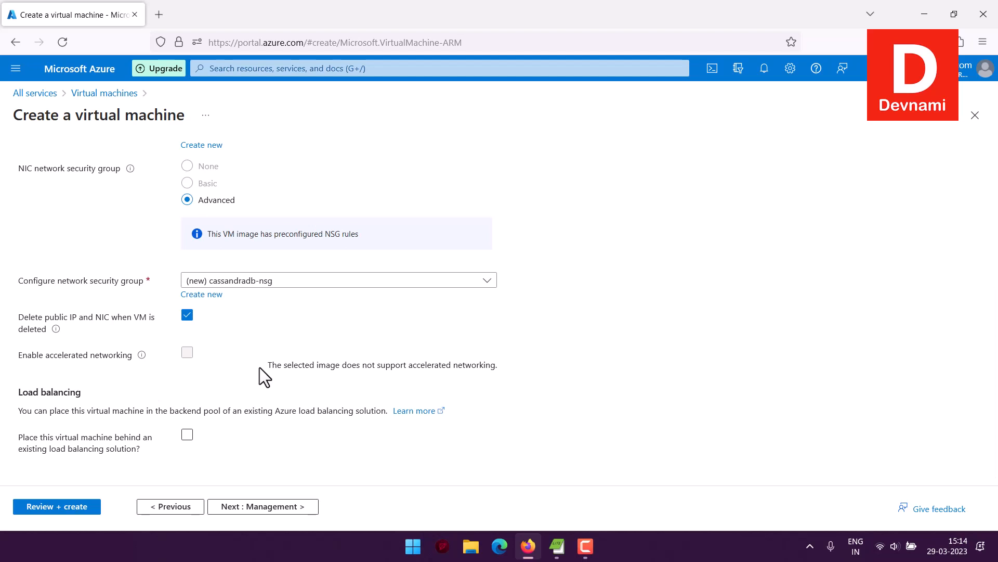
Step: Go through the management and monitoring settings, keeping recommended alert rules off, and continue to the advanced settings
left_click(260, 509)
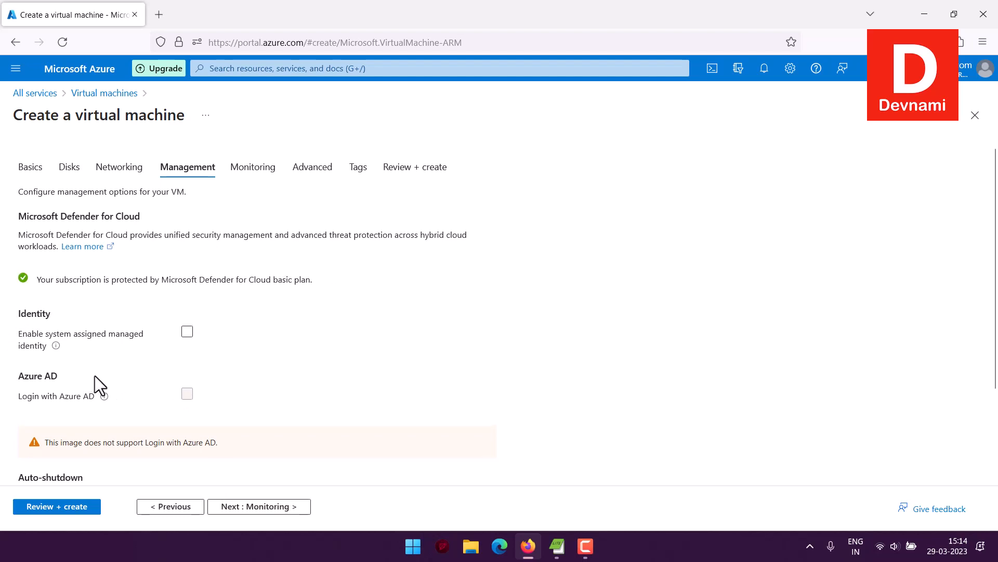
scroll(113, 376, "down", 2)
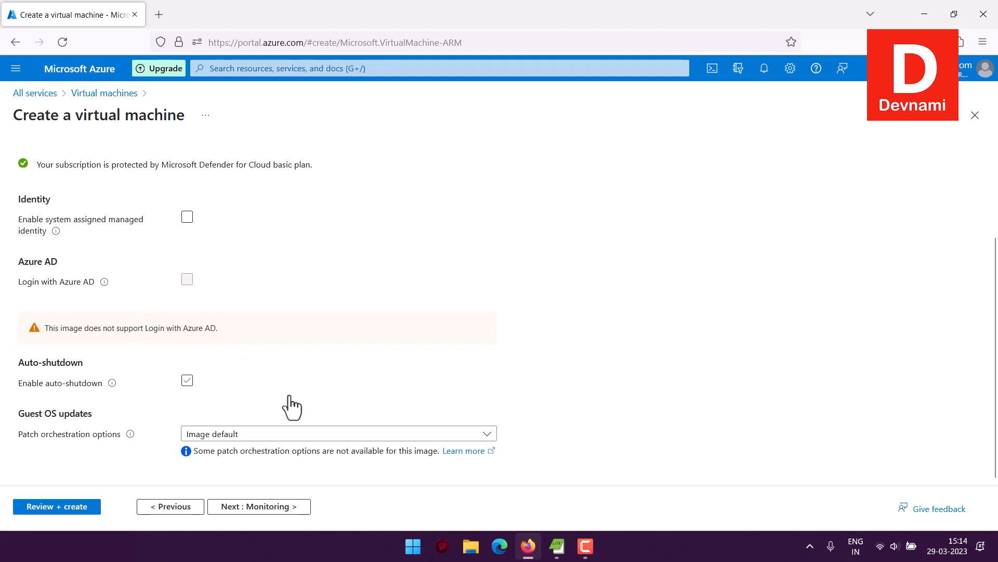
left_click(271, 508)
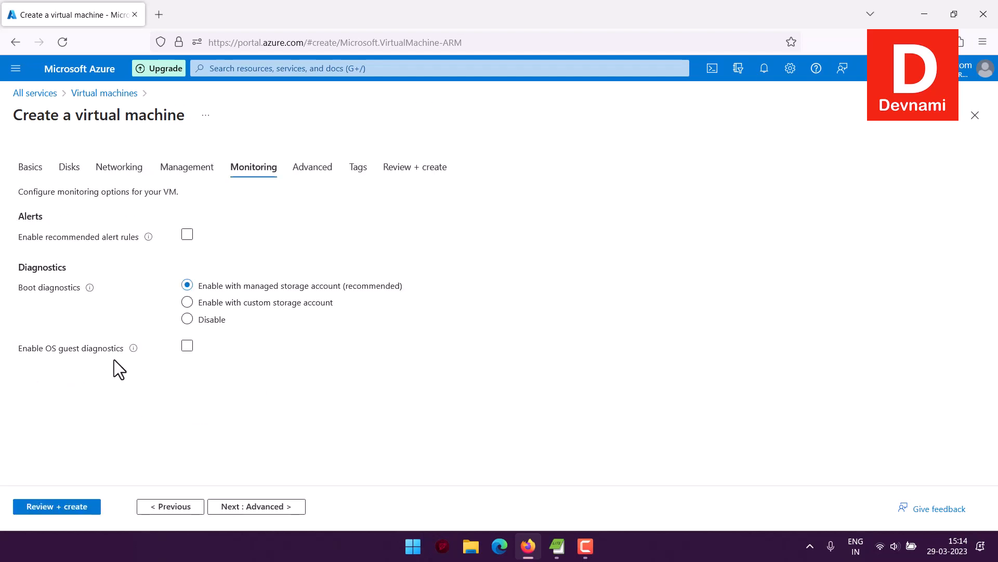
left_click(187, 235)
left_click(210, 241)
left_click(271, 507)
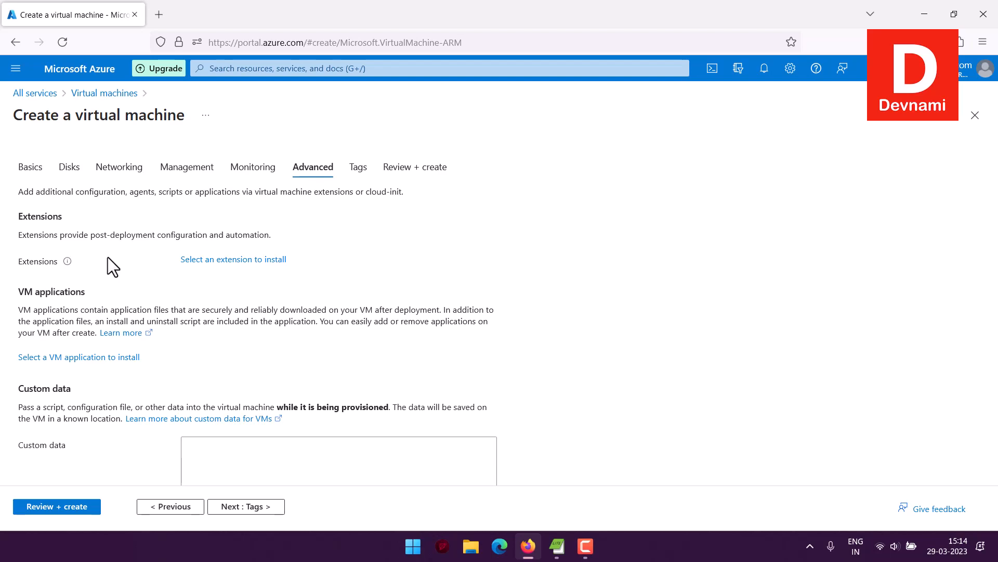
Step: Leave the advanced settings at their defaults and the tags empty, and proceed to the final review of the virtual machine
scroll(104, 257, "down", 3)
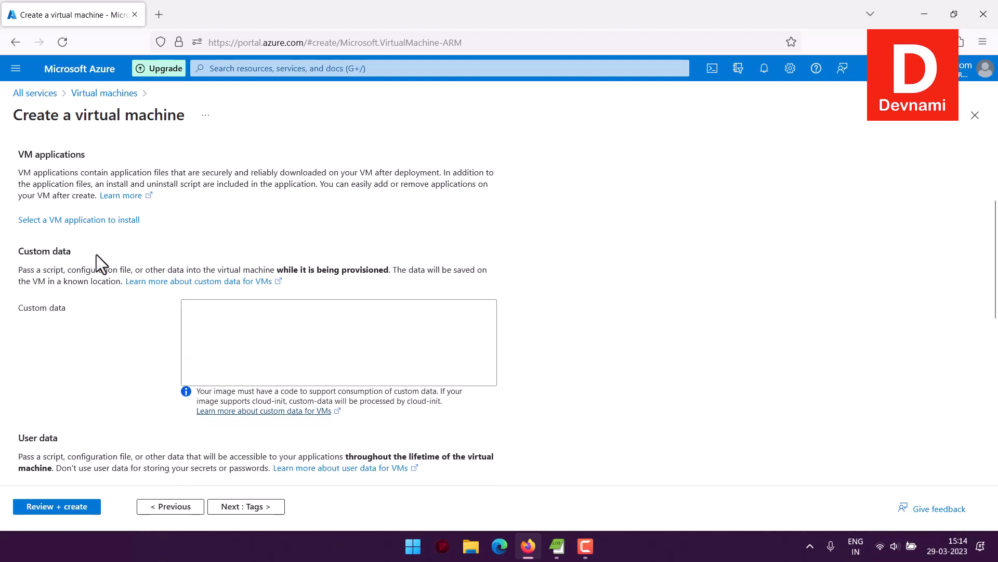
left_click(254, 509)
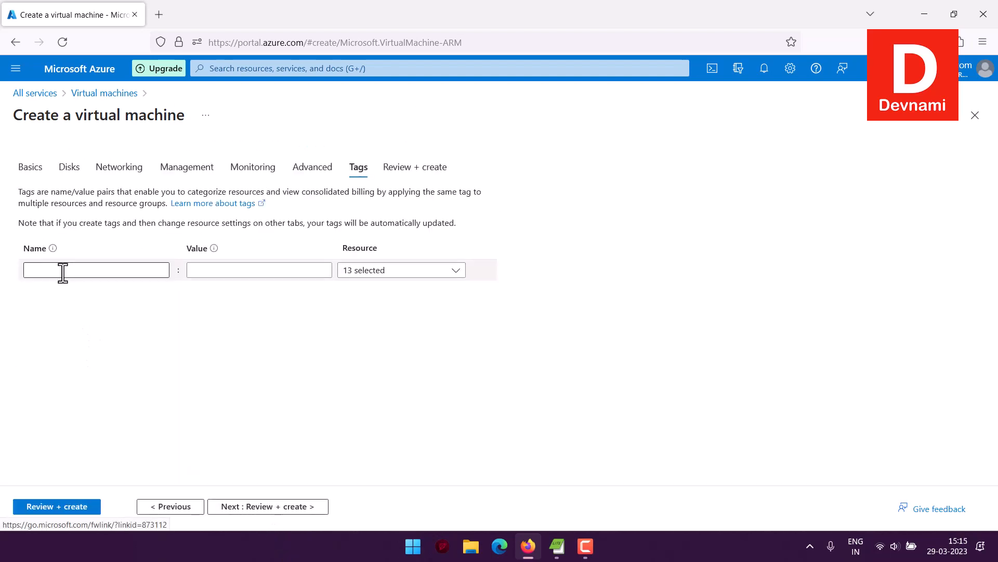
left_click(63, 270)
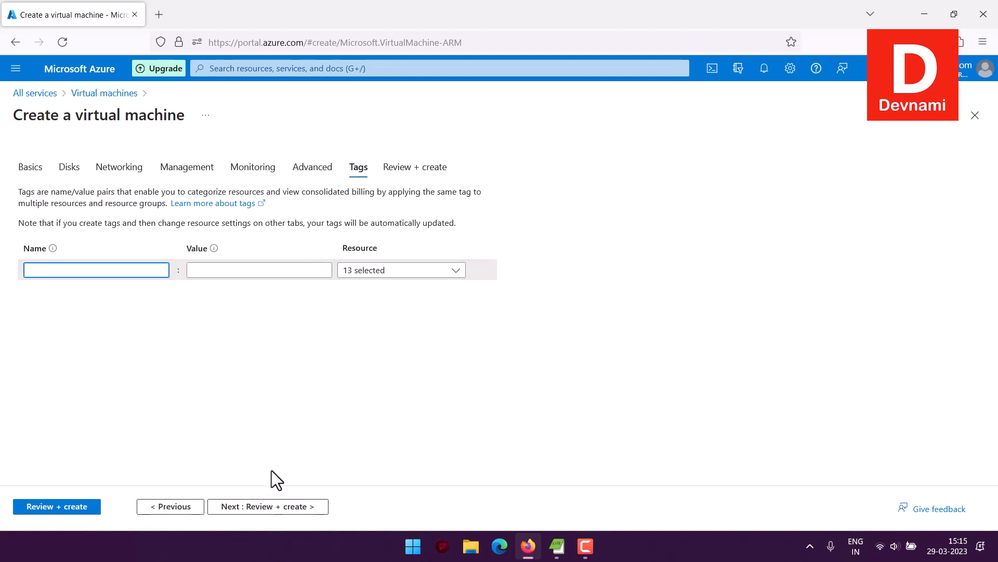
left_click(263, 507)
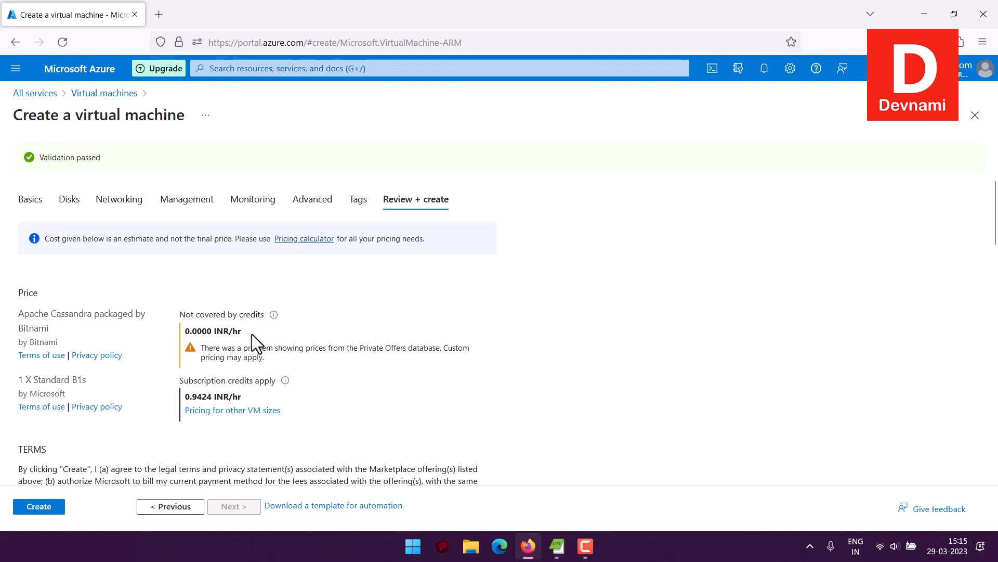
Step: Check the configuration summary and create the virtual machine, downloading the new private key
scroll(251, 334, "down", 20)
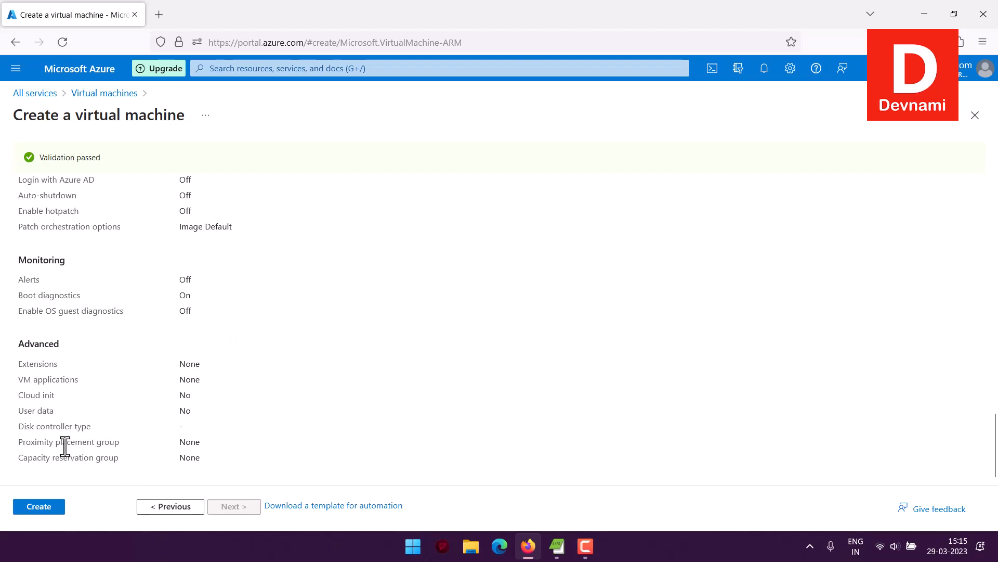
left_click(30, 507)
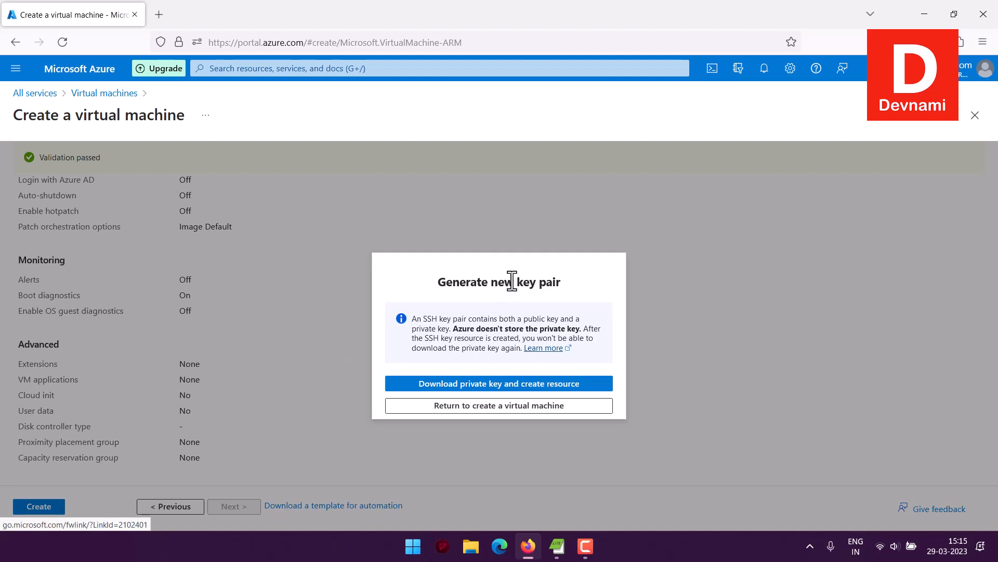
left_click(475, 385)
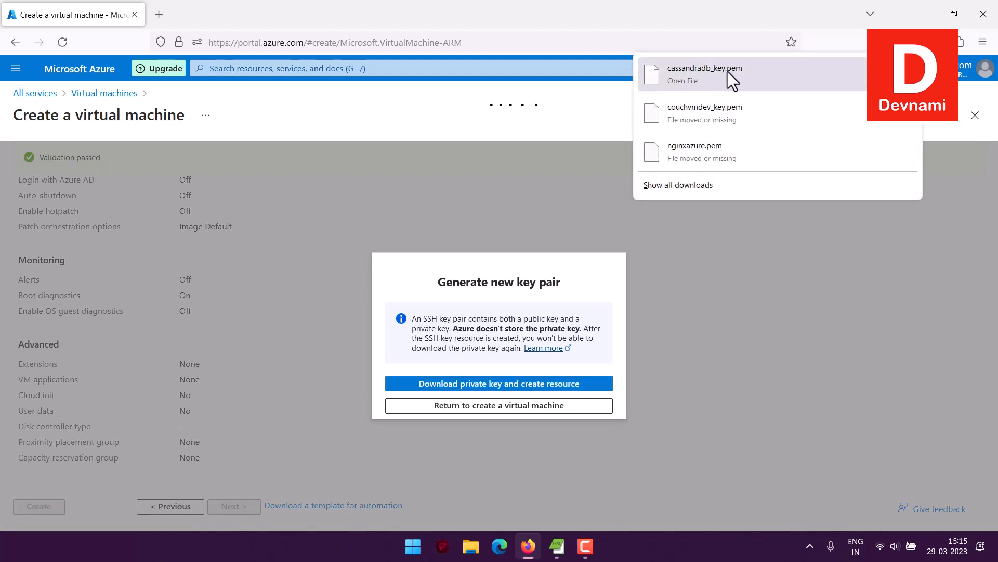
left_click(513, 286)
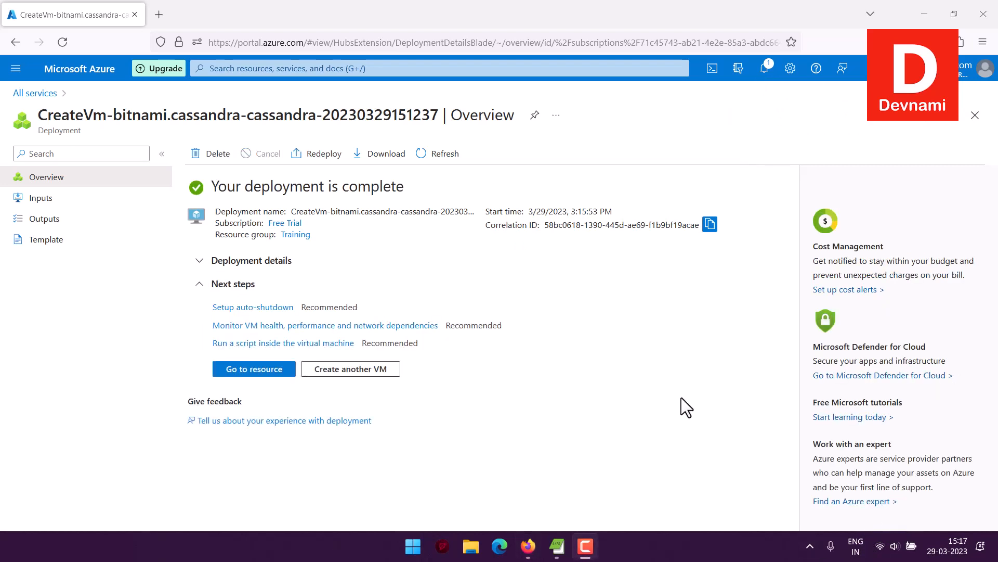
Step: Open the deployed cassandradb resource and examine its agent status troubleshooter and overview properties
left_click(264, 370)
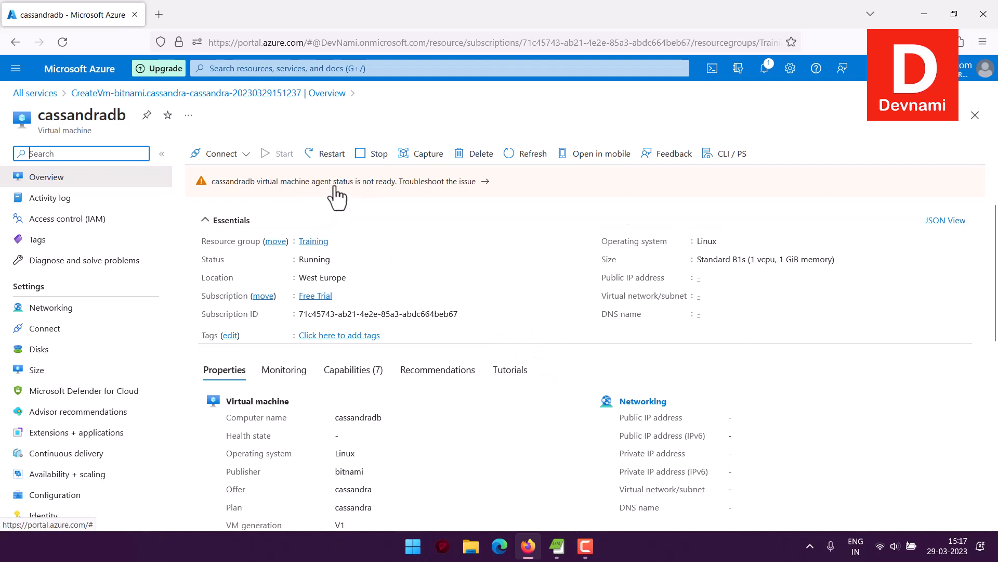
left_click(453, 182)
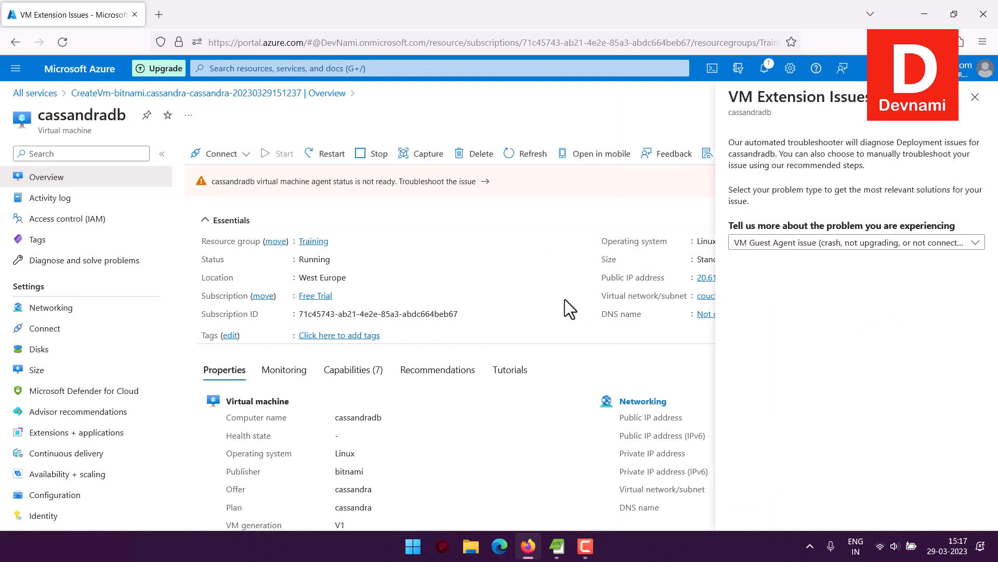
left_click(975, 97)
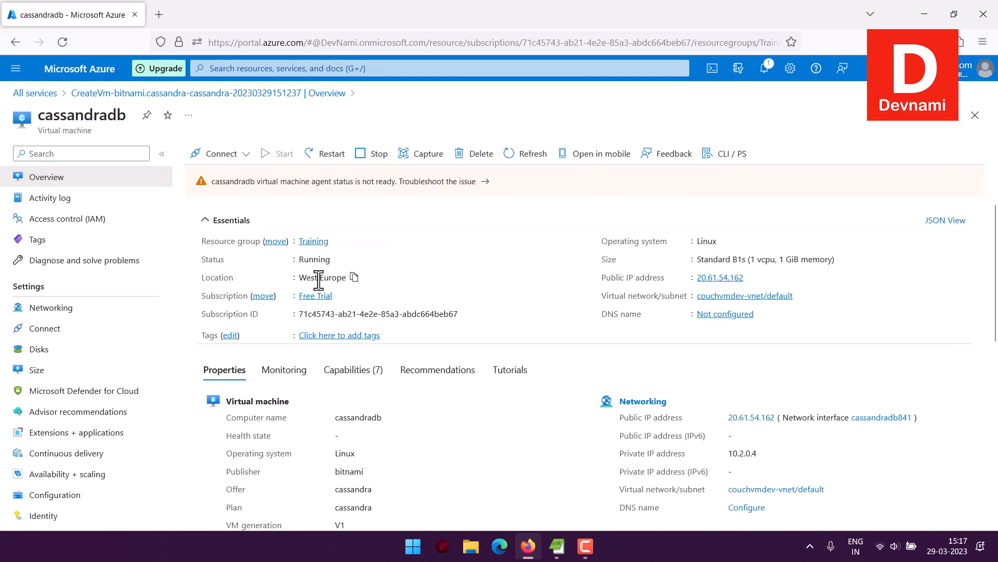
scroll(550, 280, "down", 3)
scroll(551, 281, "down", 1)
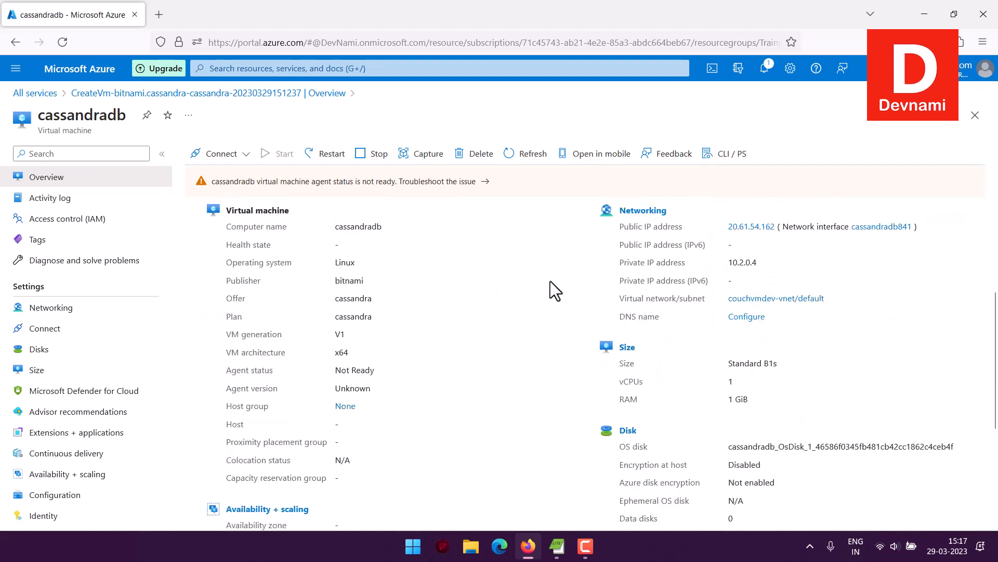
scroll(551, 281, "up", 4)
scroll(550, 281, "down", 3)
scroll(550, 281, "up", 3)
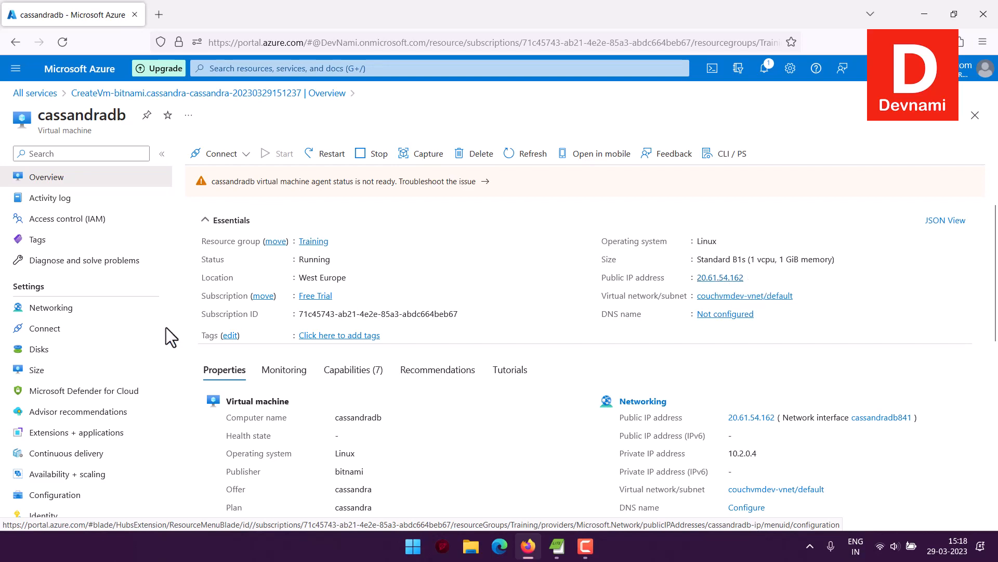
Step: Open the virtual machine's connection options, review the SSH instructions, and choose to use Bastion instead
left_click(32, 331)
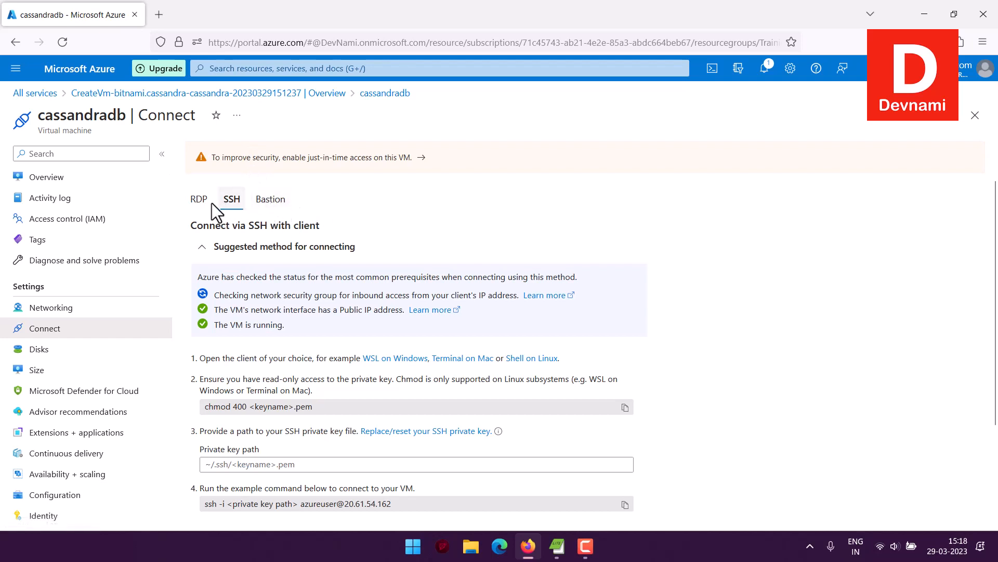
scroll(312, 344, "down", 3)
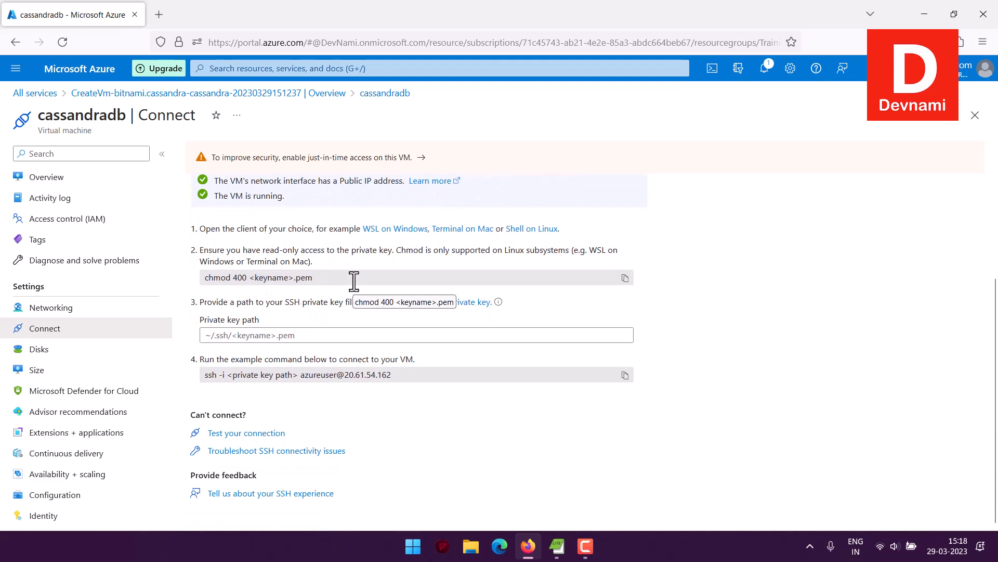
scroll(354, 281, "up", 3)
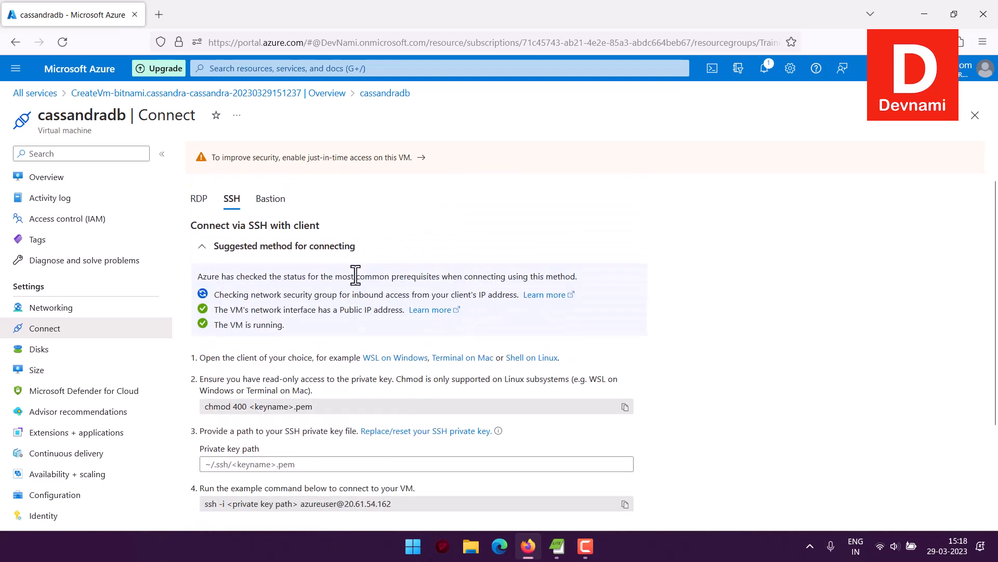
left_click(274, 200)
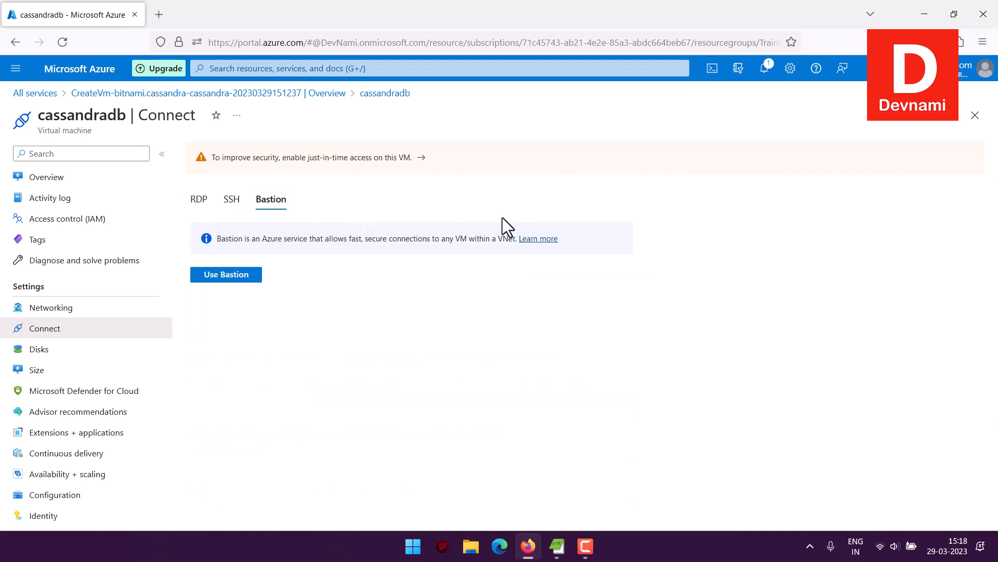
left_click(237, 275)
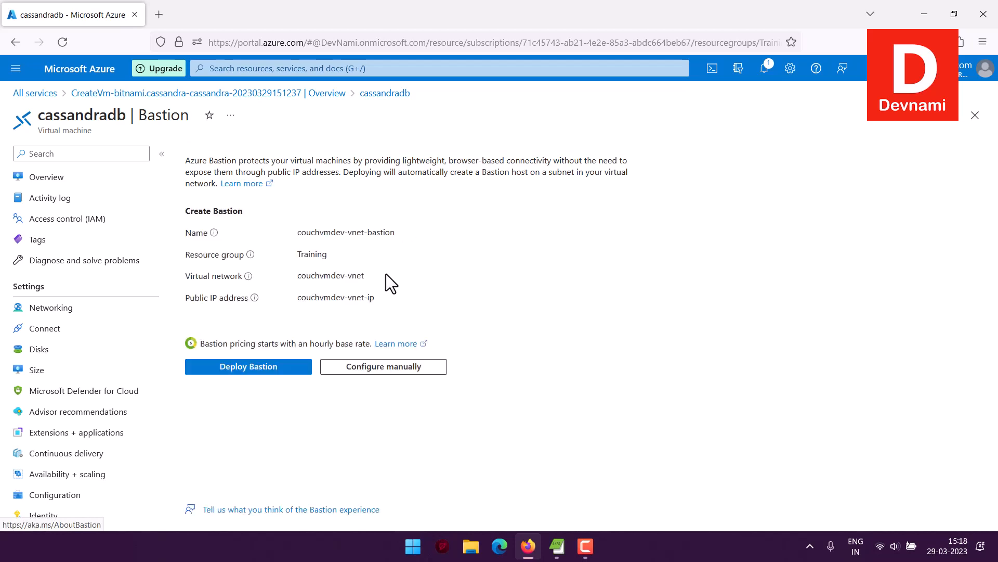
Step: Review the proposed Bastion settings and the manual configuration form, and deploy Bastion with the proposed settings
left_click_drag(296, 232, 383, 298)
left_click(386, 301)
left_click(396, 308)
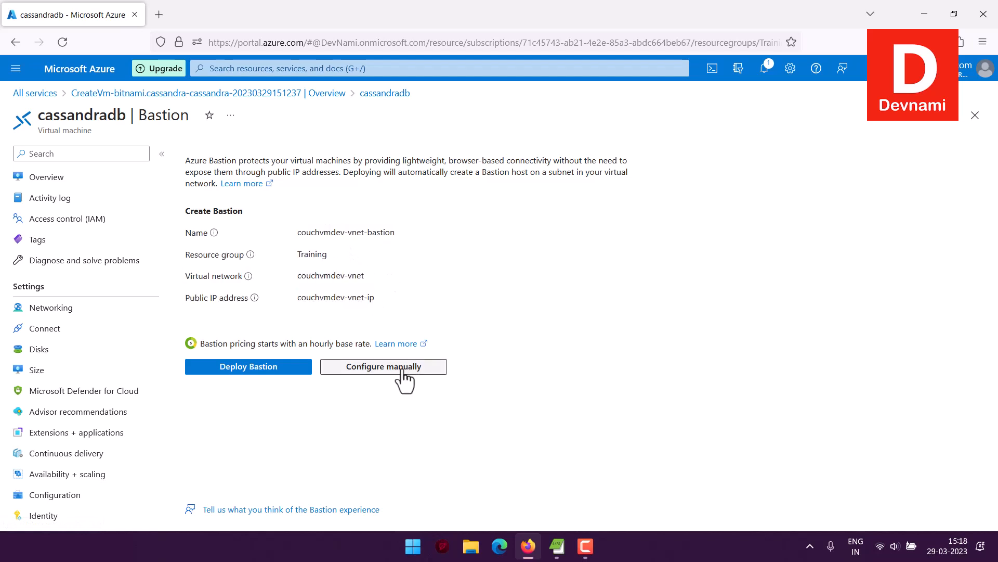
left_click(347, 368)
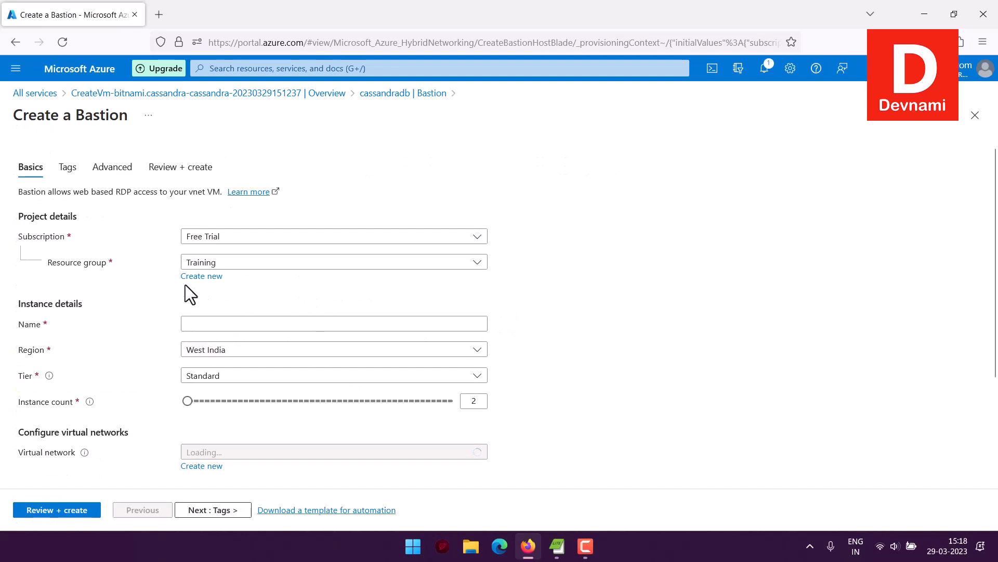
scroll(151, 279, "down", 3)
scroll(151, 278, "up", 3)
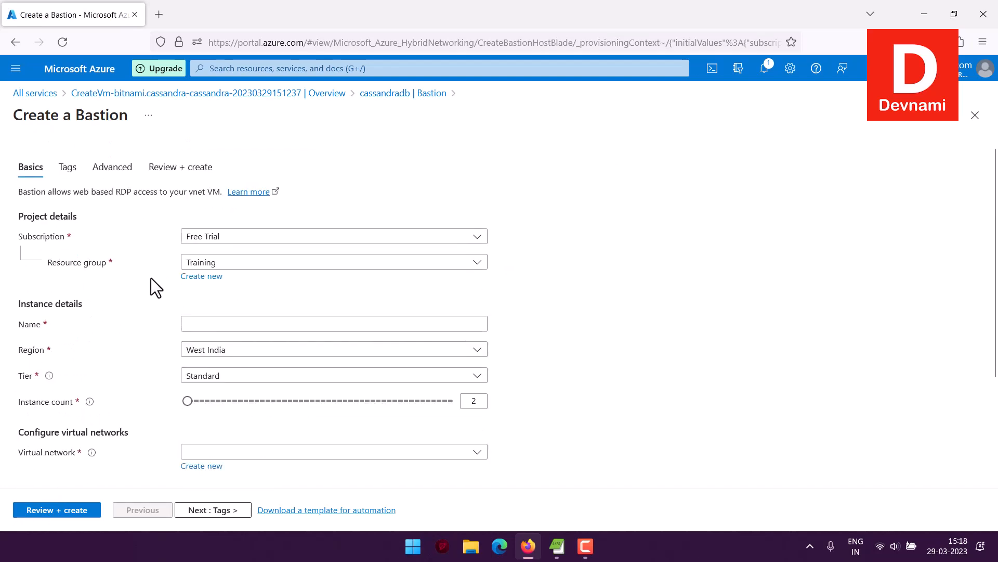
left_click(385, 94)
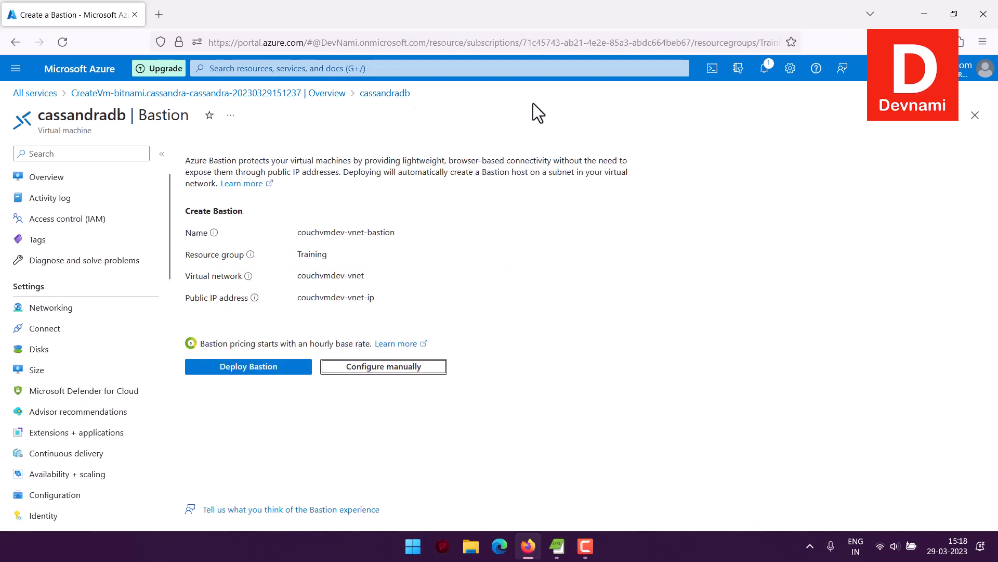
left_click(260, 369)
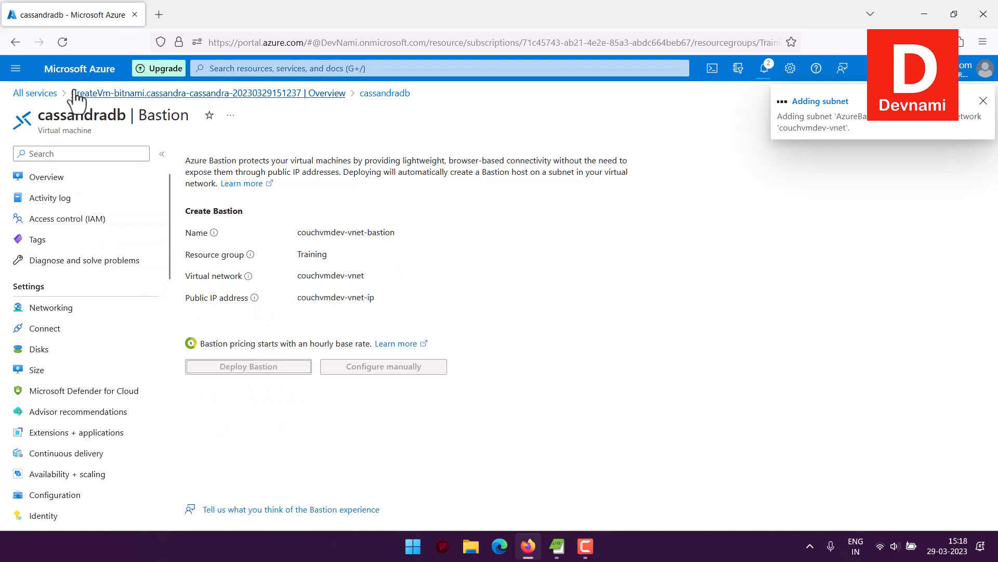
Step: Open the list of all services in a separate browser tab and go to Bastions in the Networking category
right_click(28, 99)
left_click(78, 105)
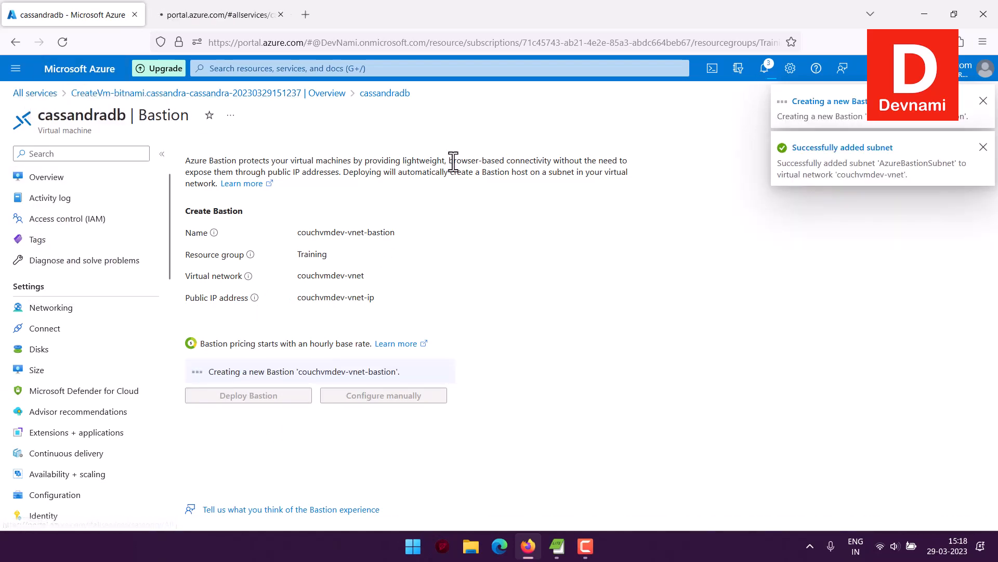
left_click(177, 11)
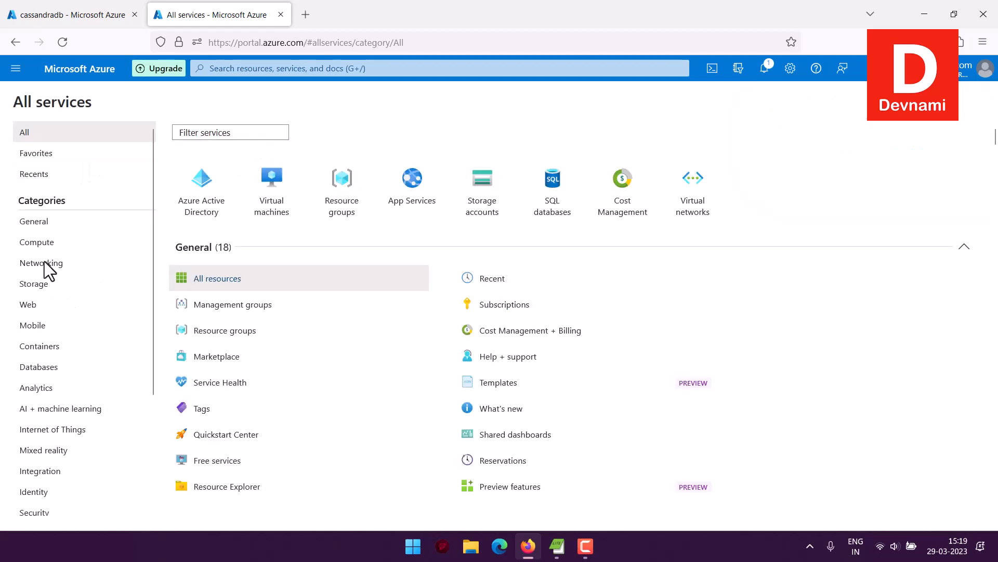
left_click(70, 266)
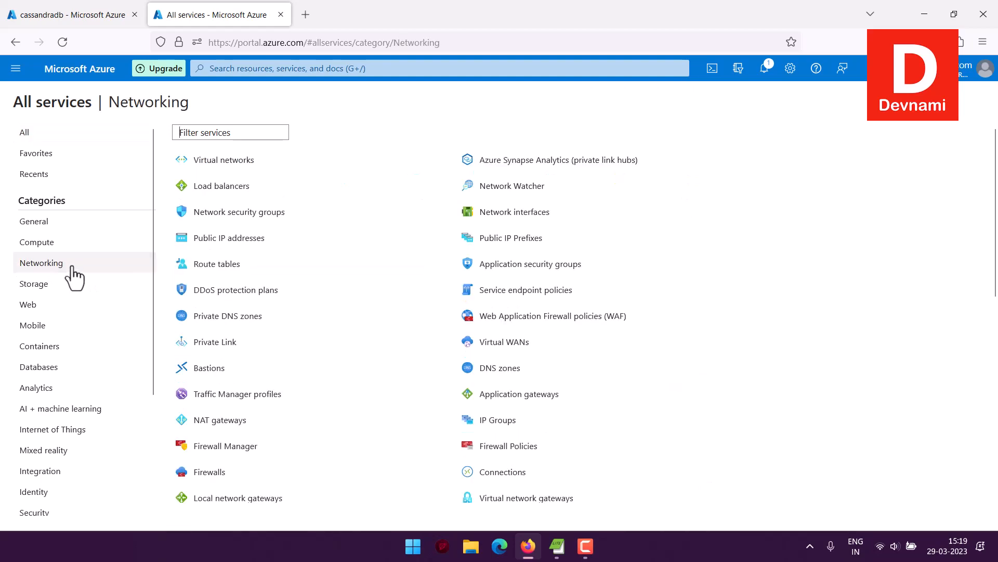
scroll(312, 312, "down", 5)
scroll(292, 307, "up", 4)
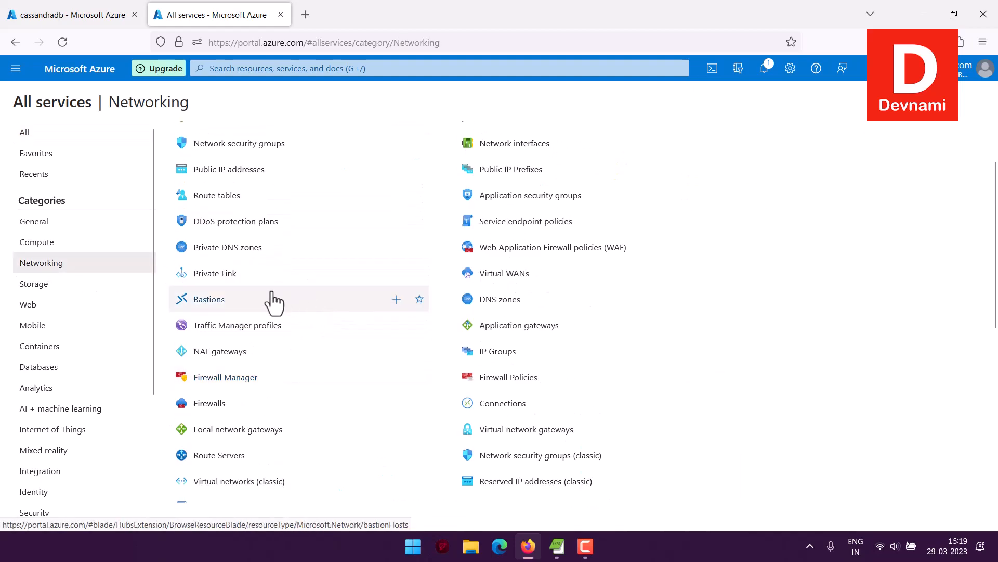
left_click(239, 307)
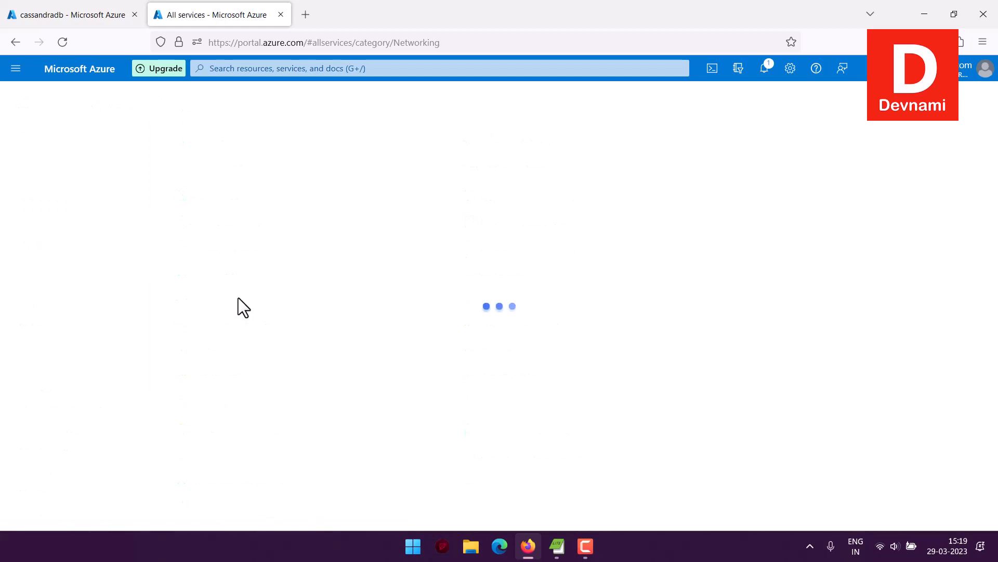
Step: Check the Bastion creation progress on the virtual machine page, review the list of existing Bastions, and close that list's browser tab
left_click(45, 16)
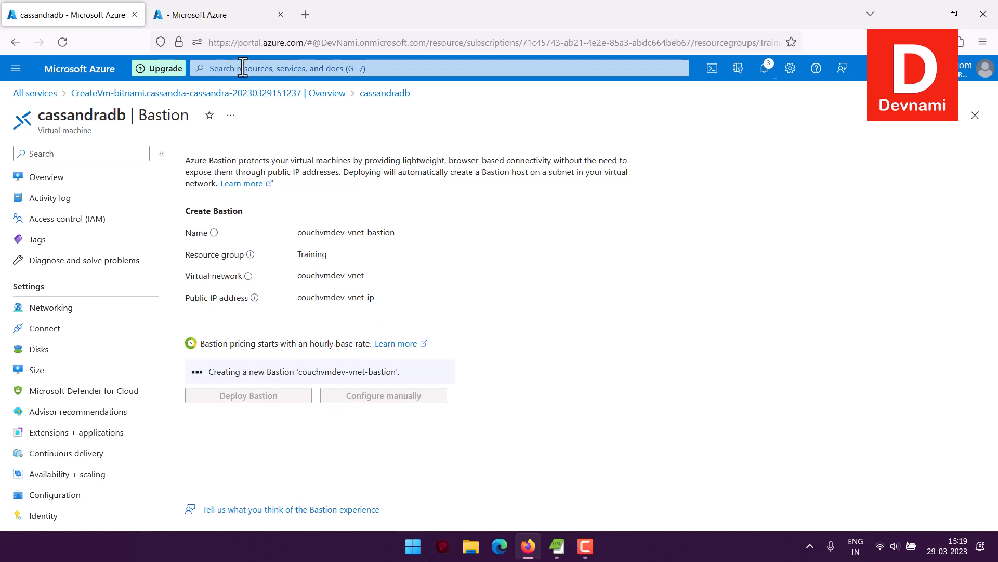
left_click(217, 10)
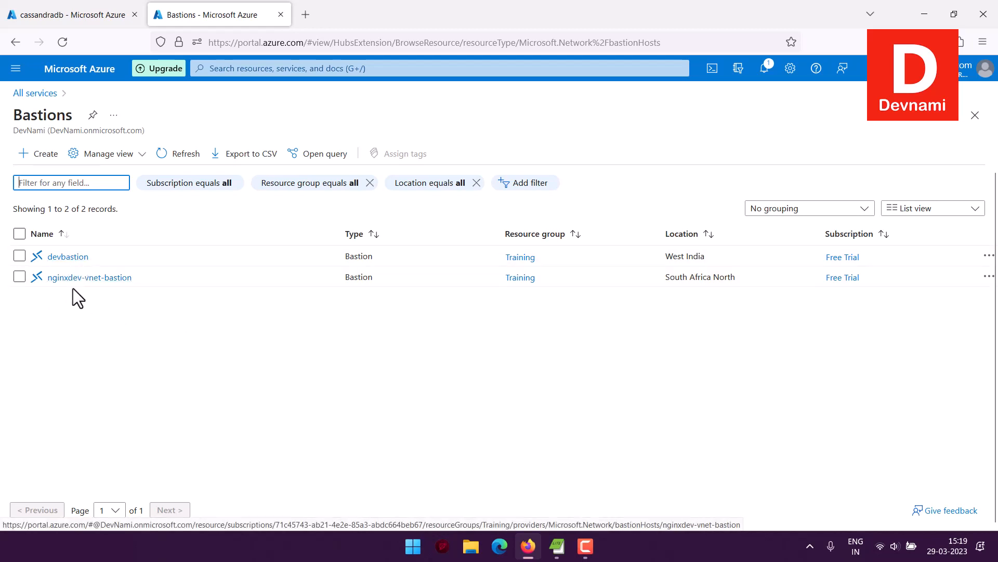
left_click(281, 15)
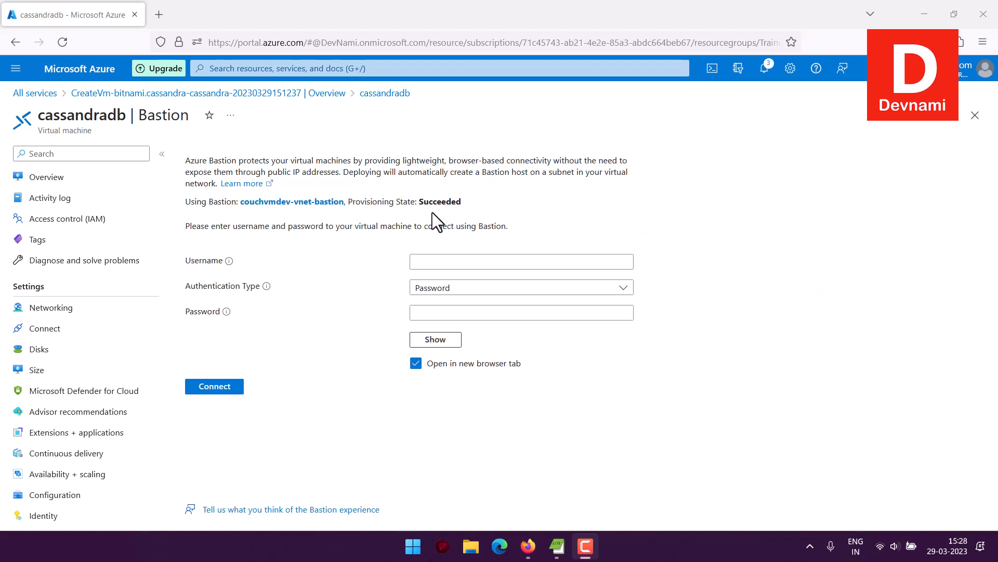
Step: Set the Bastion authentication type to SSH Private Key from Local File and enter azureuser as the username
left_click(198, 260)
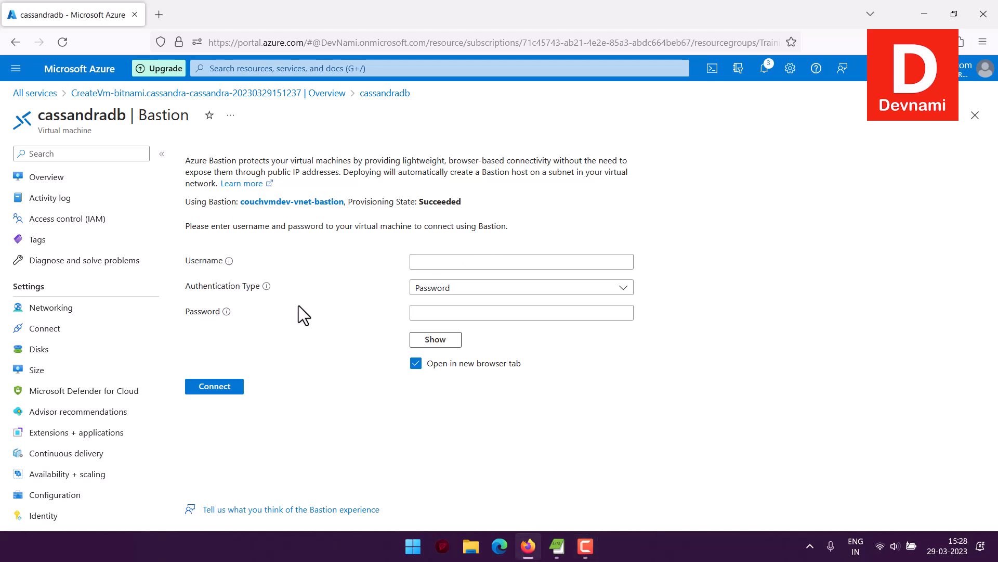
left_click(469, 289)
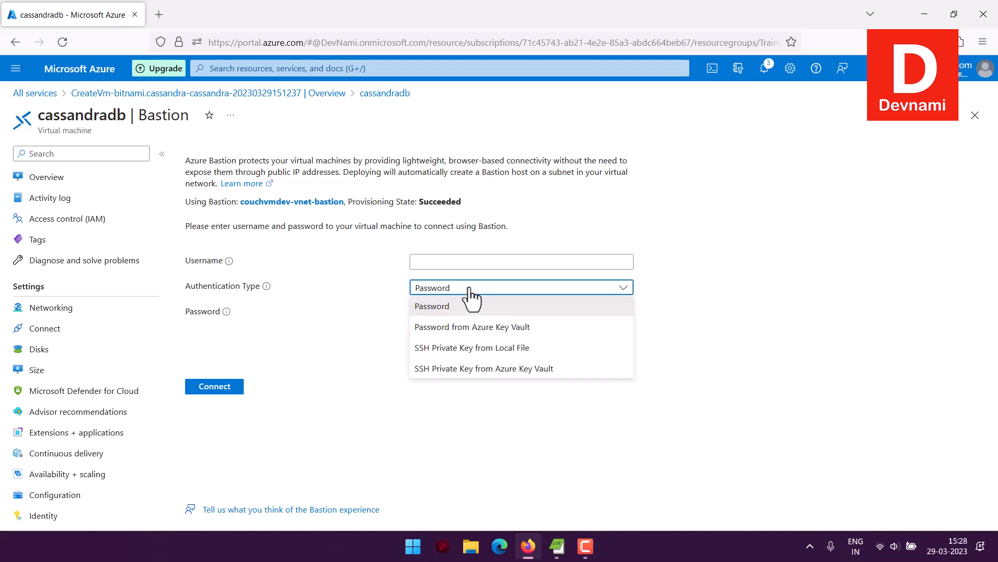
left_click(444, 347)
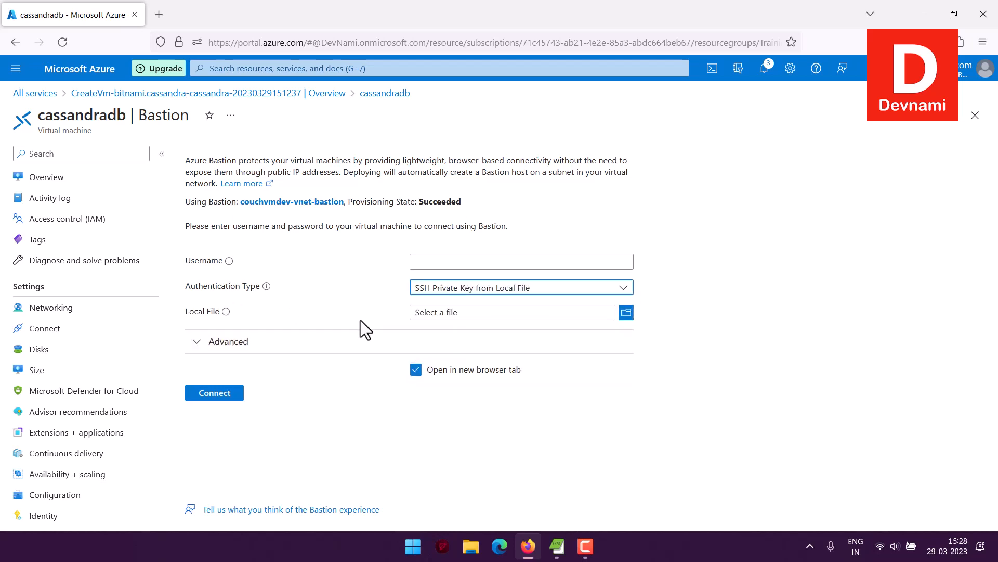
left_click(418, 264)
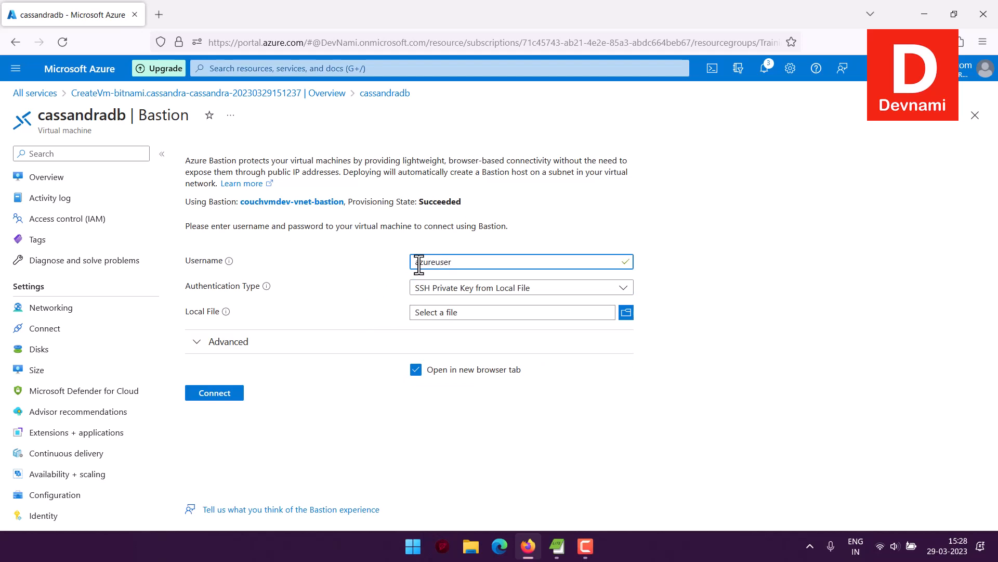
Step: Choose cassandradb_key.pem from the Desktop as the local private key file and try to connect through Bastion
left_click(633, 312)
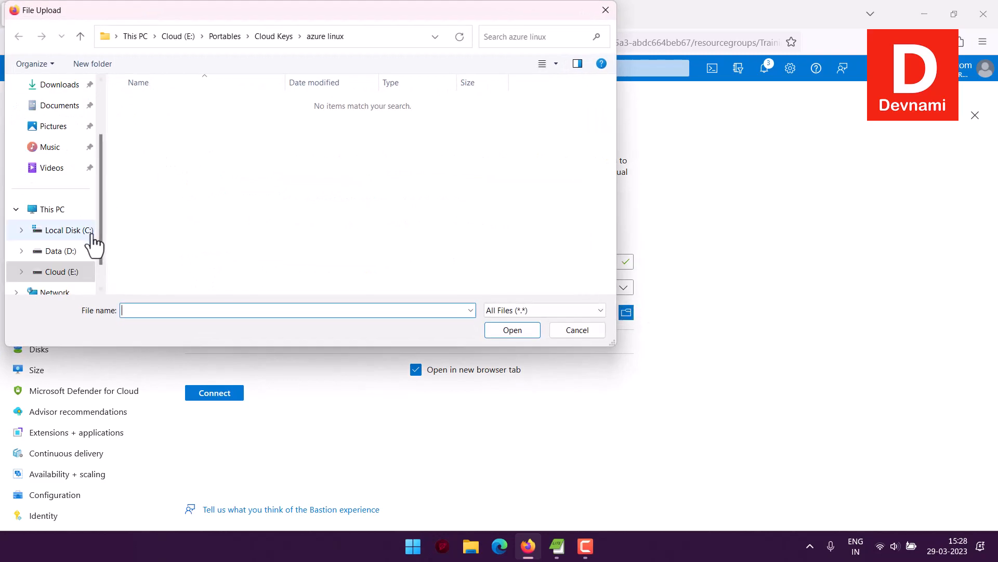
scroll(64, 142, "up", 2)
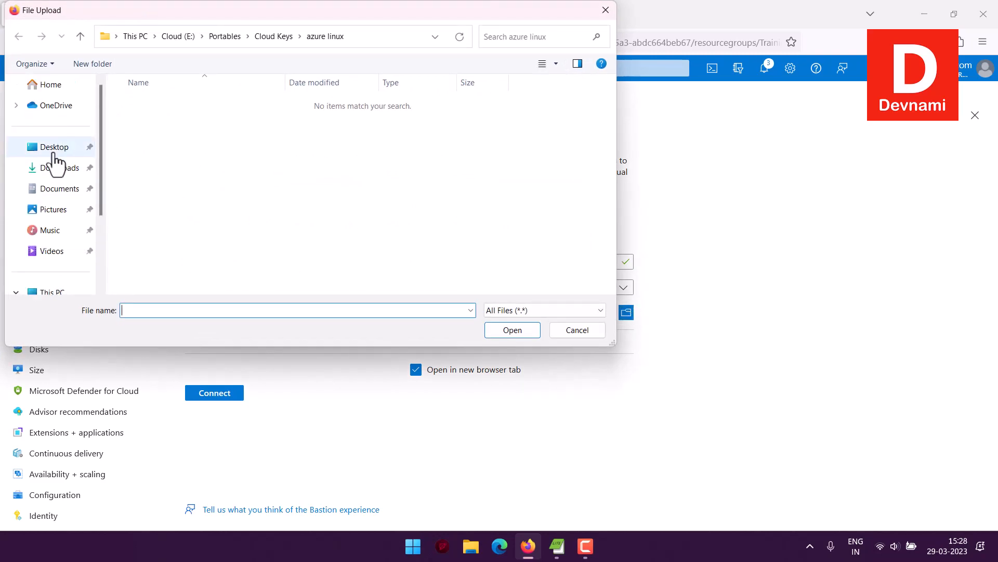
left_click(55, 153)
left_click(214, 138)
left_click(500, 327)
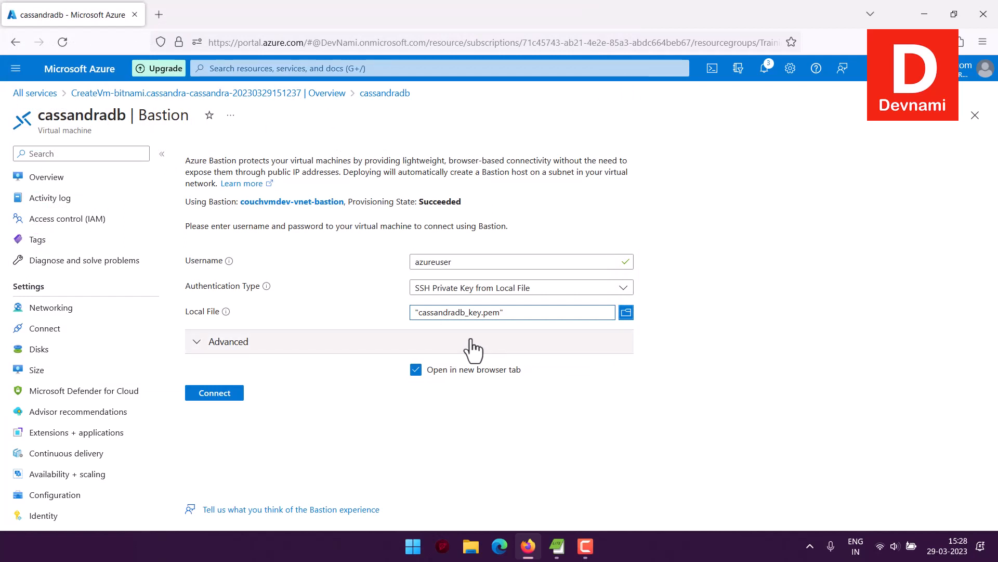
left_click(208, 394)
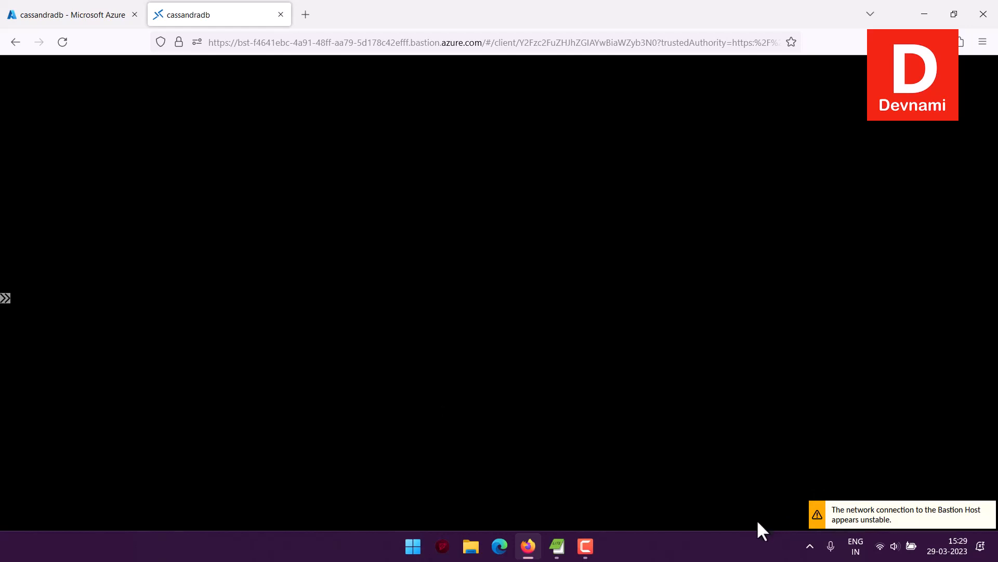
Step: Open the agent status troubleshooter from the cassandradb overview and close the Bastion session's browser tab
left_click(586, 546)
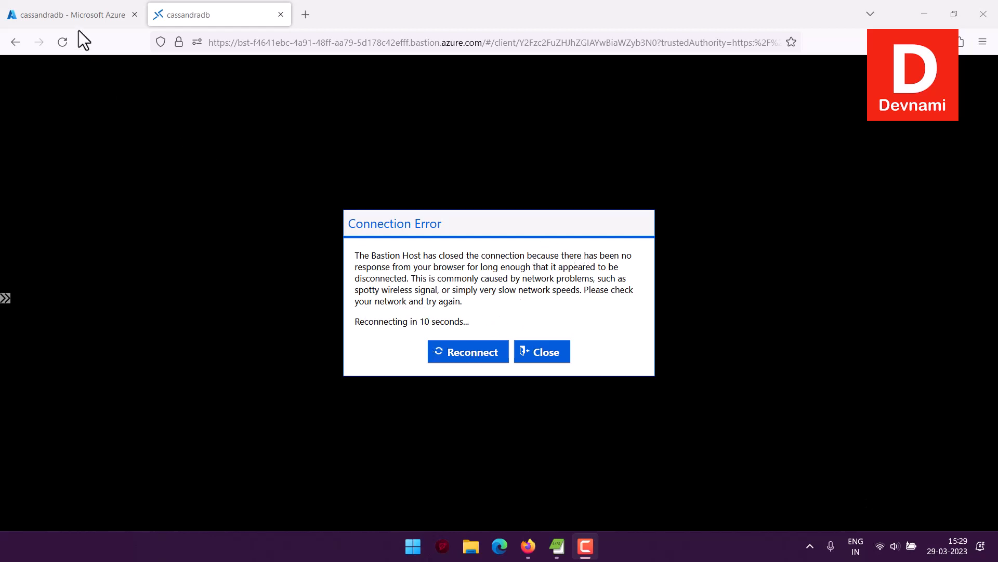
left_click(78, 18)
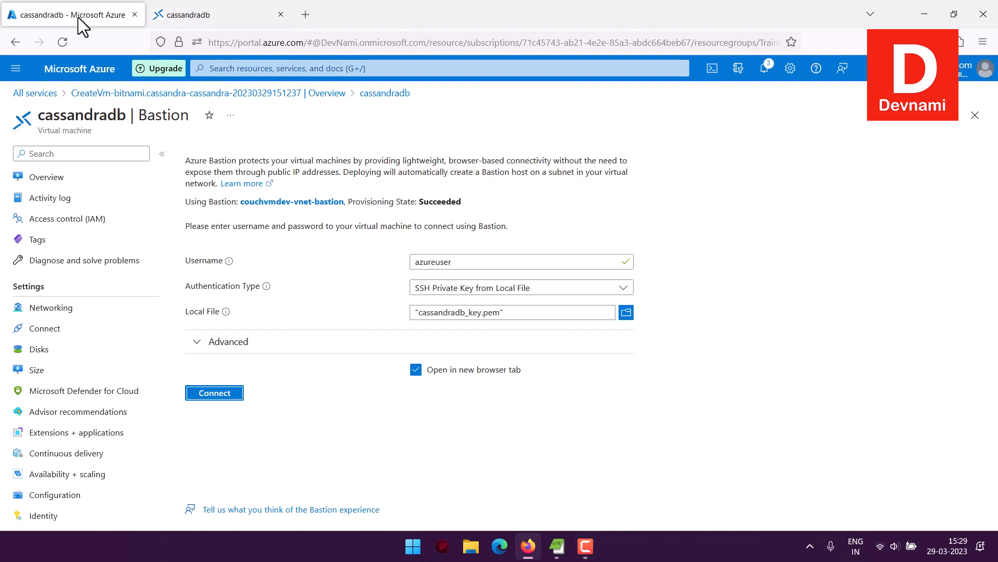
left_click(81, 189)
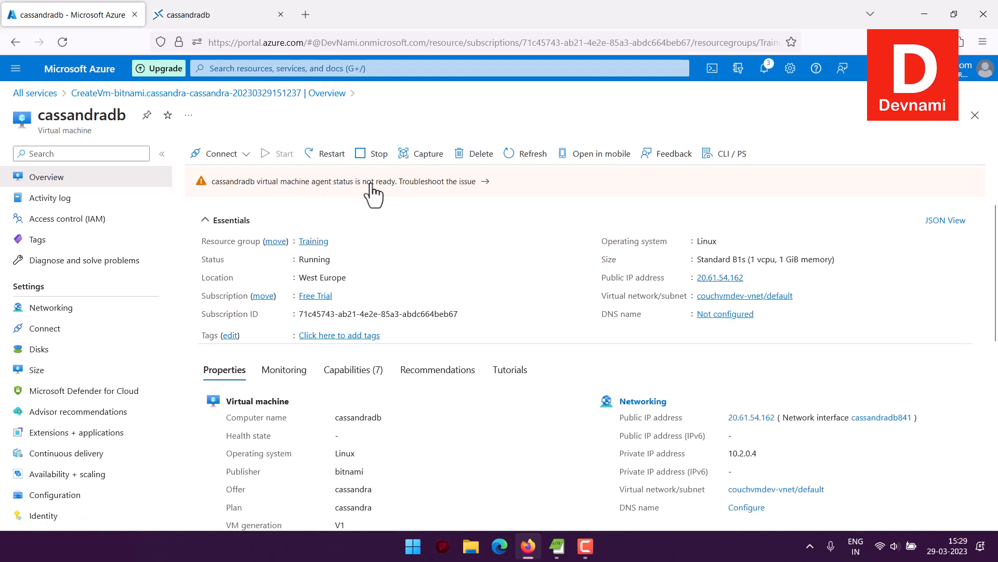
left_click(323, 191)
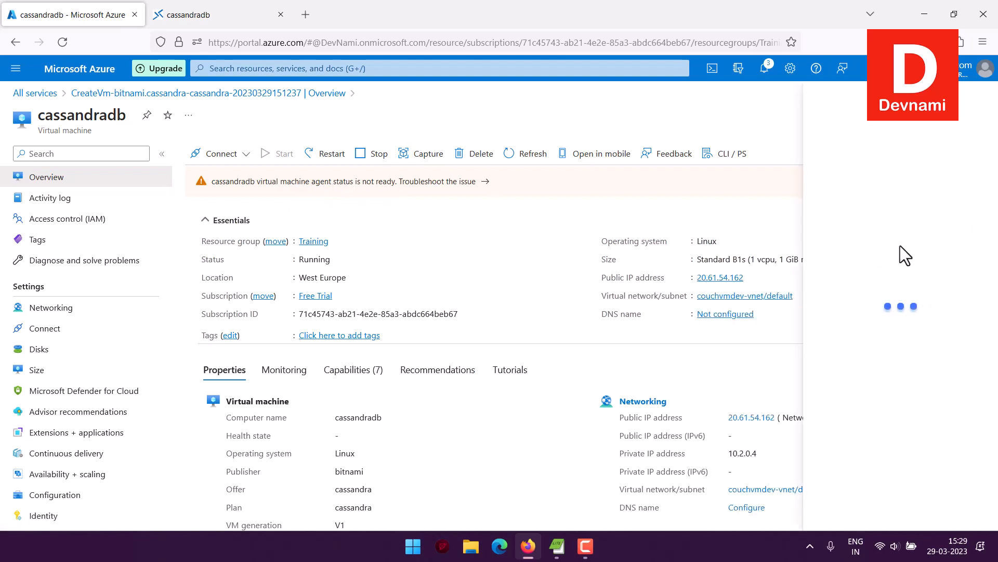
left_click(228, 15)
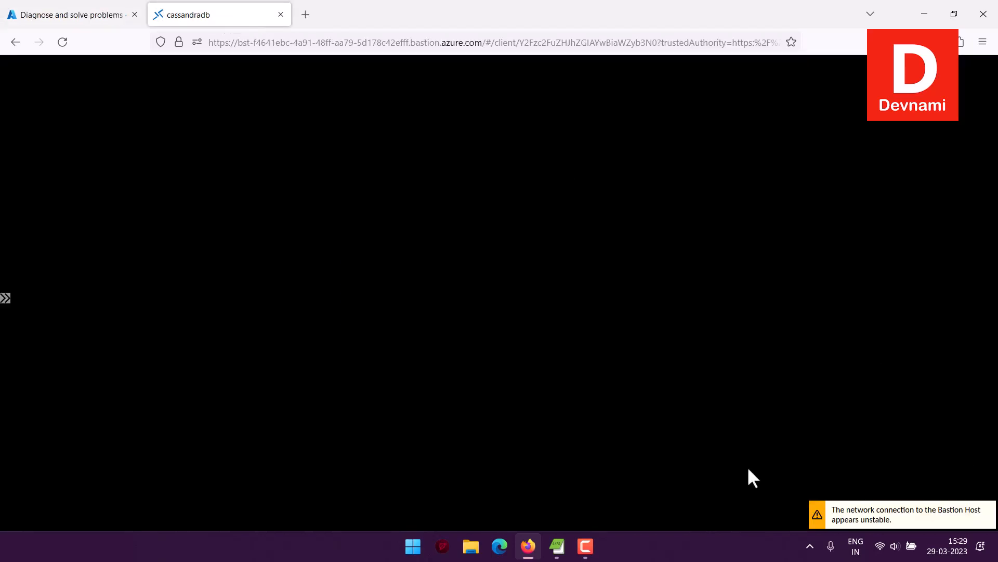
left_click(281, 15)
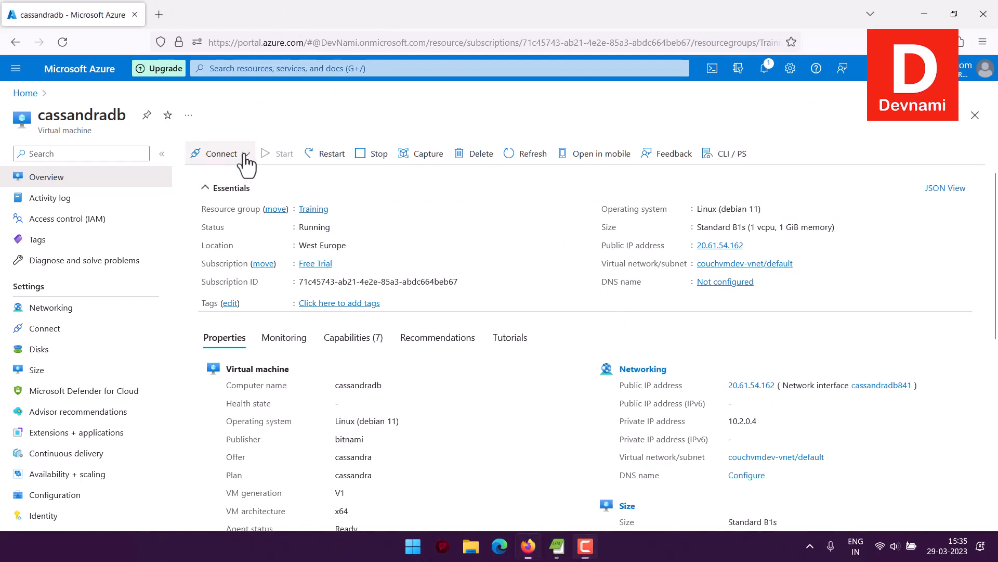
Step: Open the cassandradb Bastion connection form and set the username to azureuser with SSH Private Key from Local File authentication
left_click(245, 163)
left_click(212, 218)
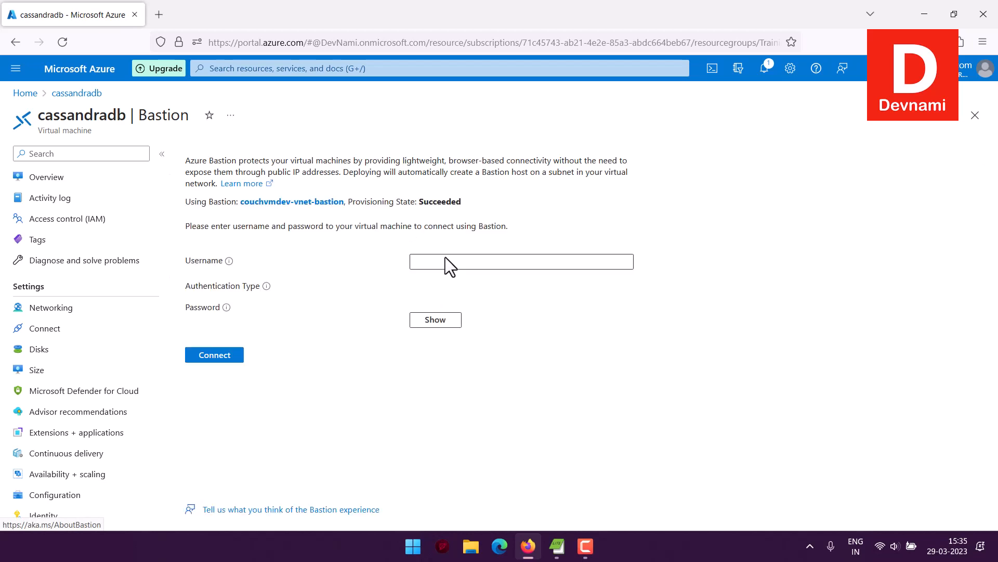
left_click(445, 258)
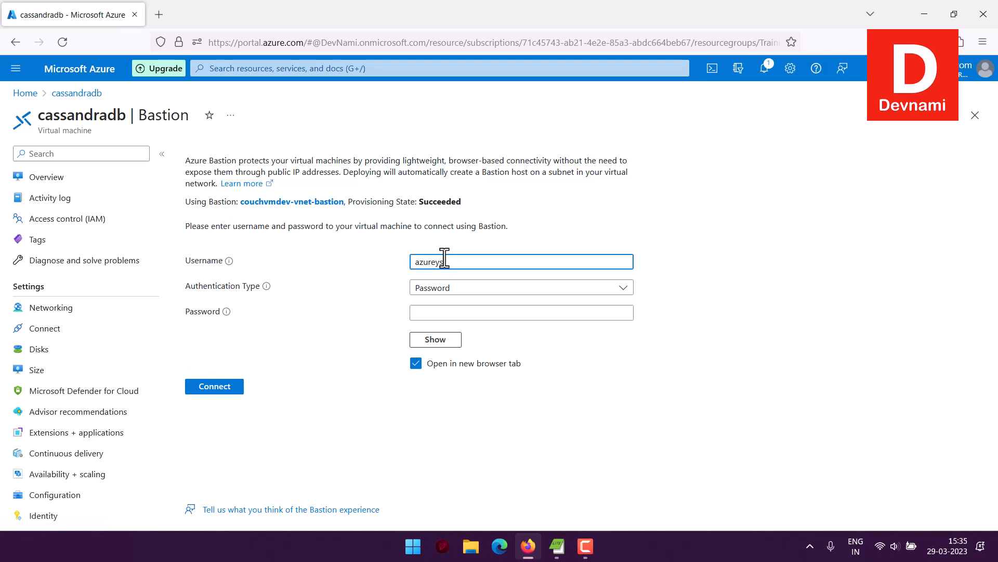
left_click(448, 287)
left_click(446, 348)
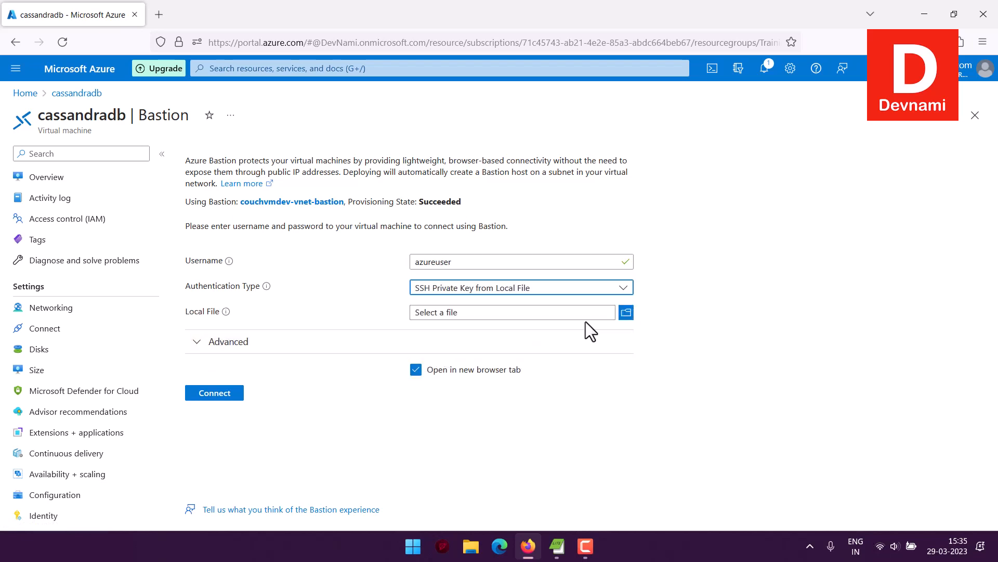
Step: Select cassandradb_key.pem from the Desktop as the private key and connect to the virtual machine in a new browser tab
left_click(627, 313)
left_click(211, 135)
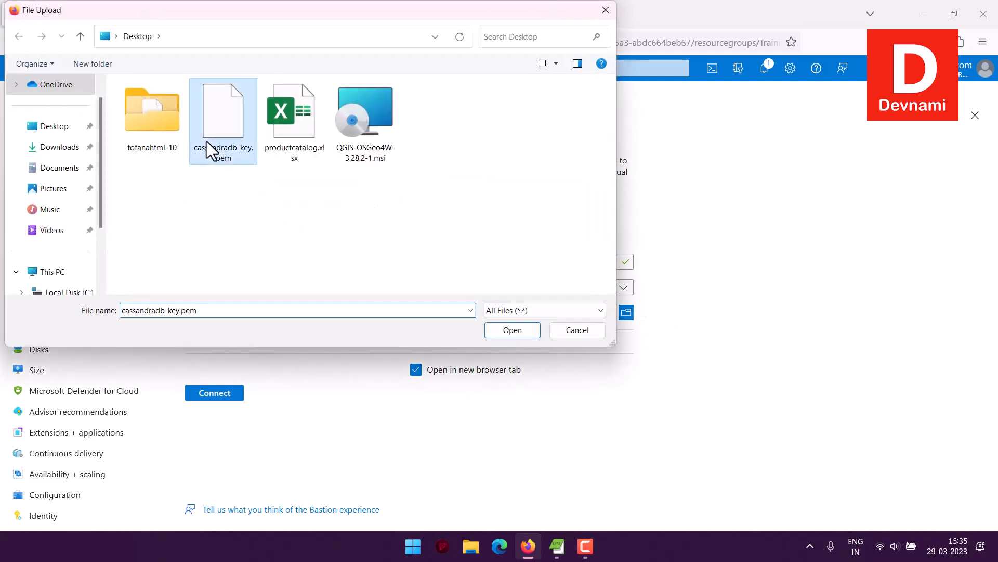
left_click(492, 329)
left_click(242, 393)
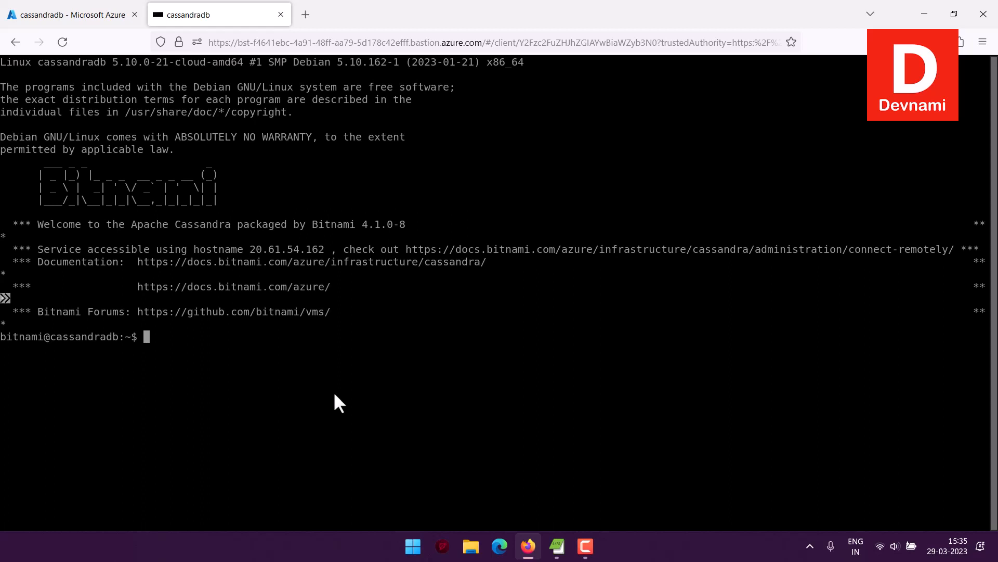
Step: Try to start the Cassandra shell with cqlsh, examine its output, and check the shell's version with cqlsh --version
type("cqlsh")
key("Return")
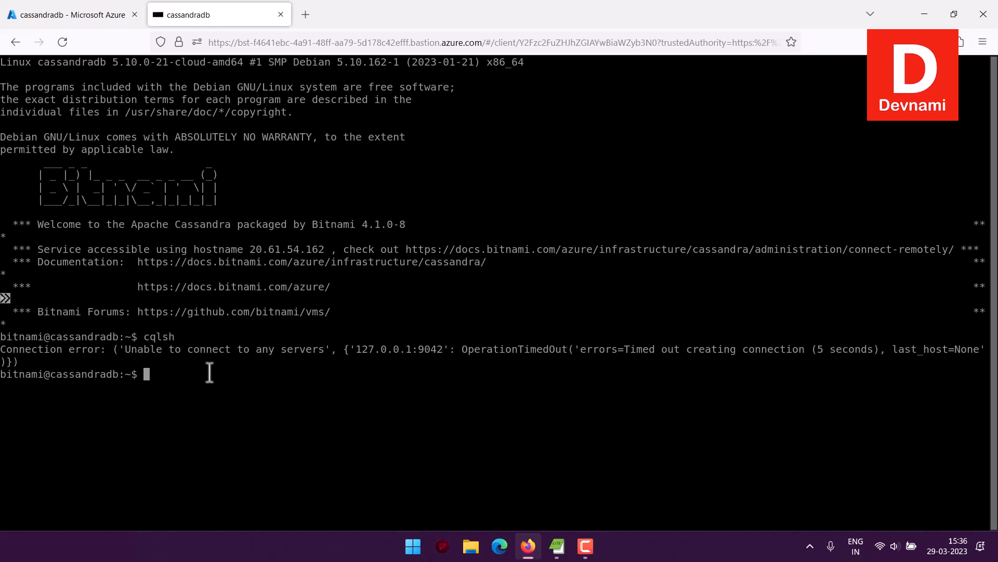
left_click_drag(356, 348, 411, 351)
left_click(367, 350)
type("cqlsh --version")
key("Return")
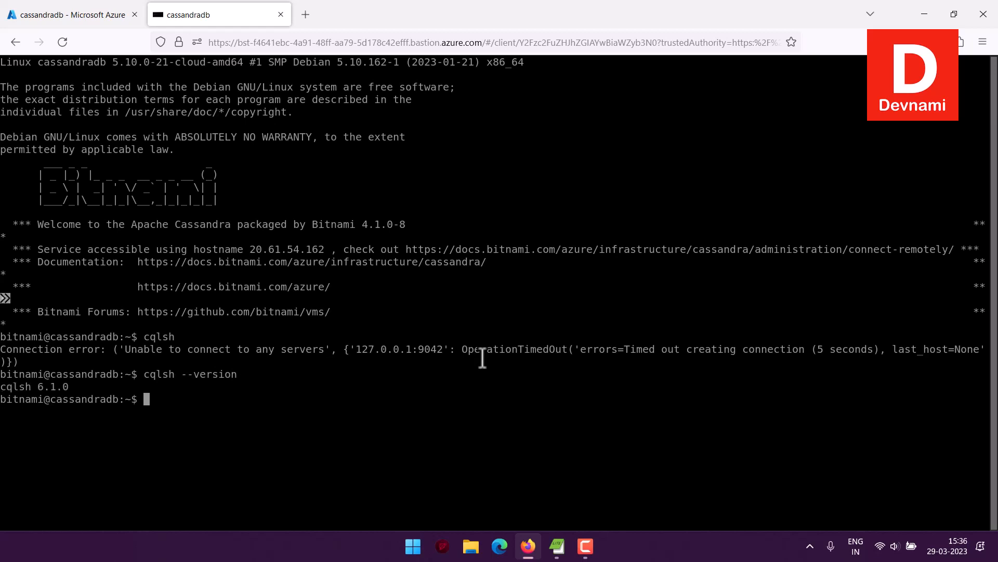